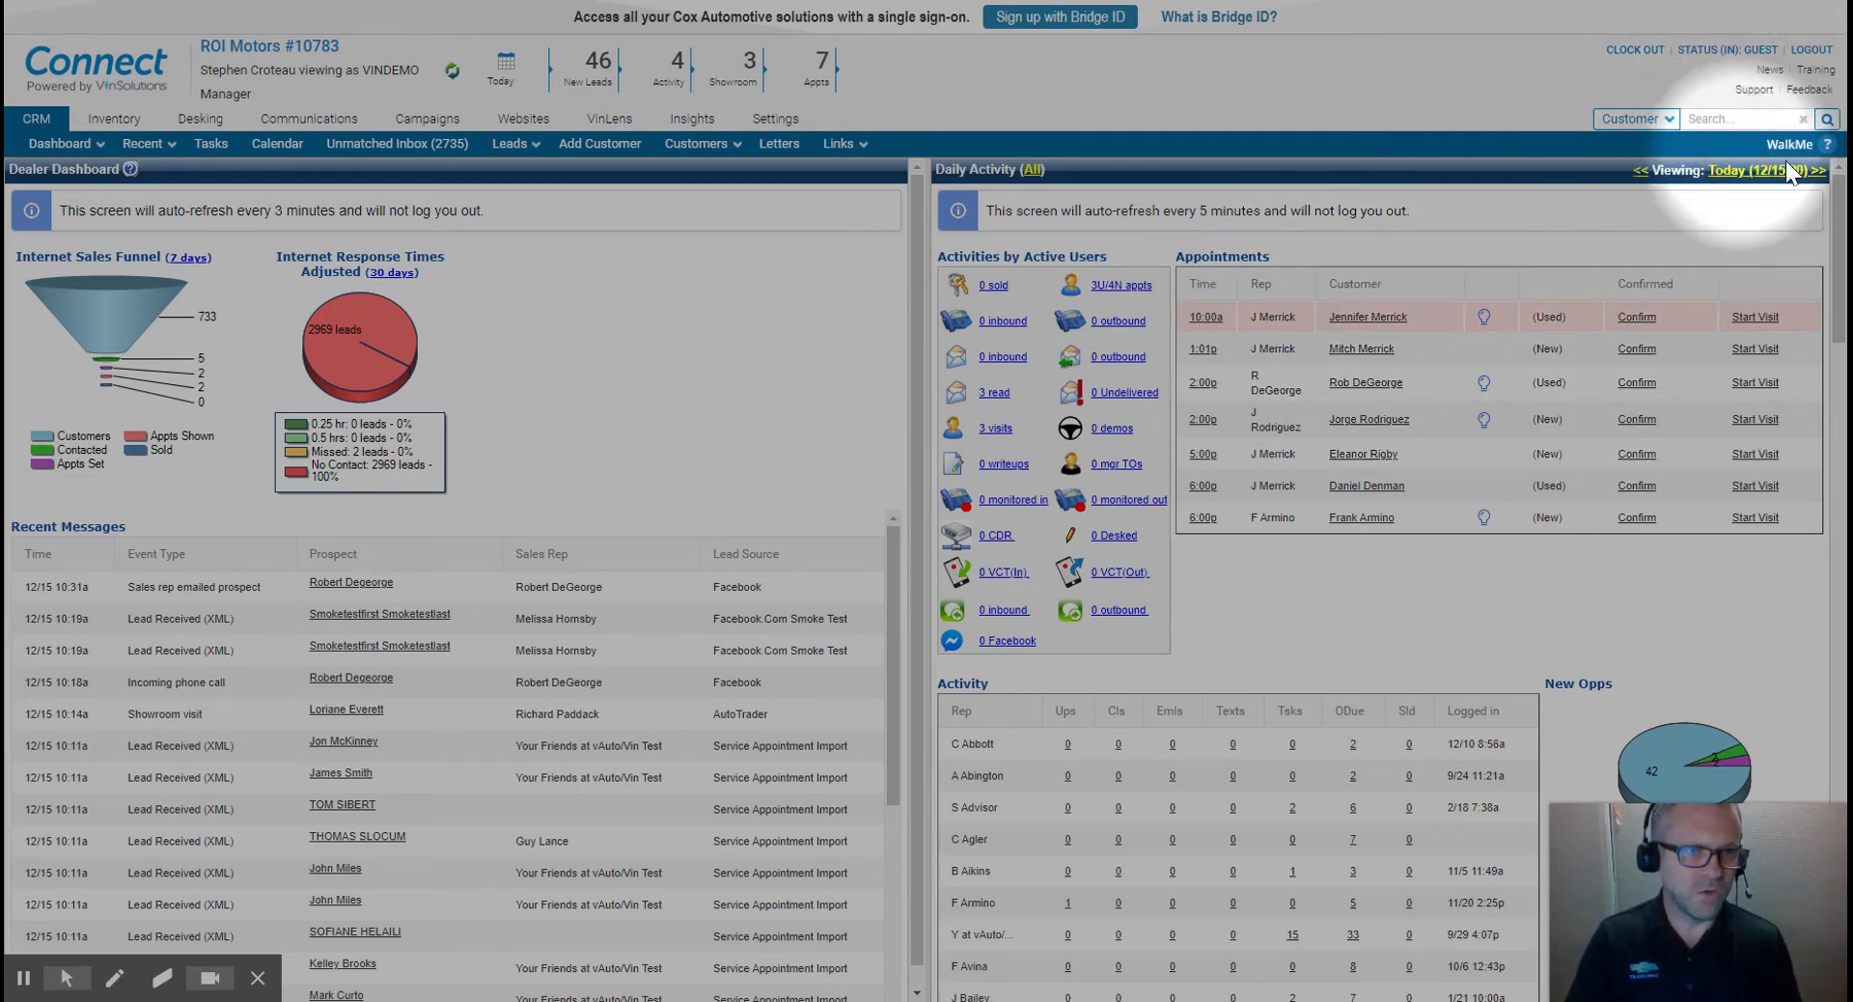
- Open the advanced customer search and restrict it to the Sales group
left_click(1827, 120)
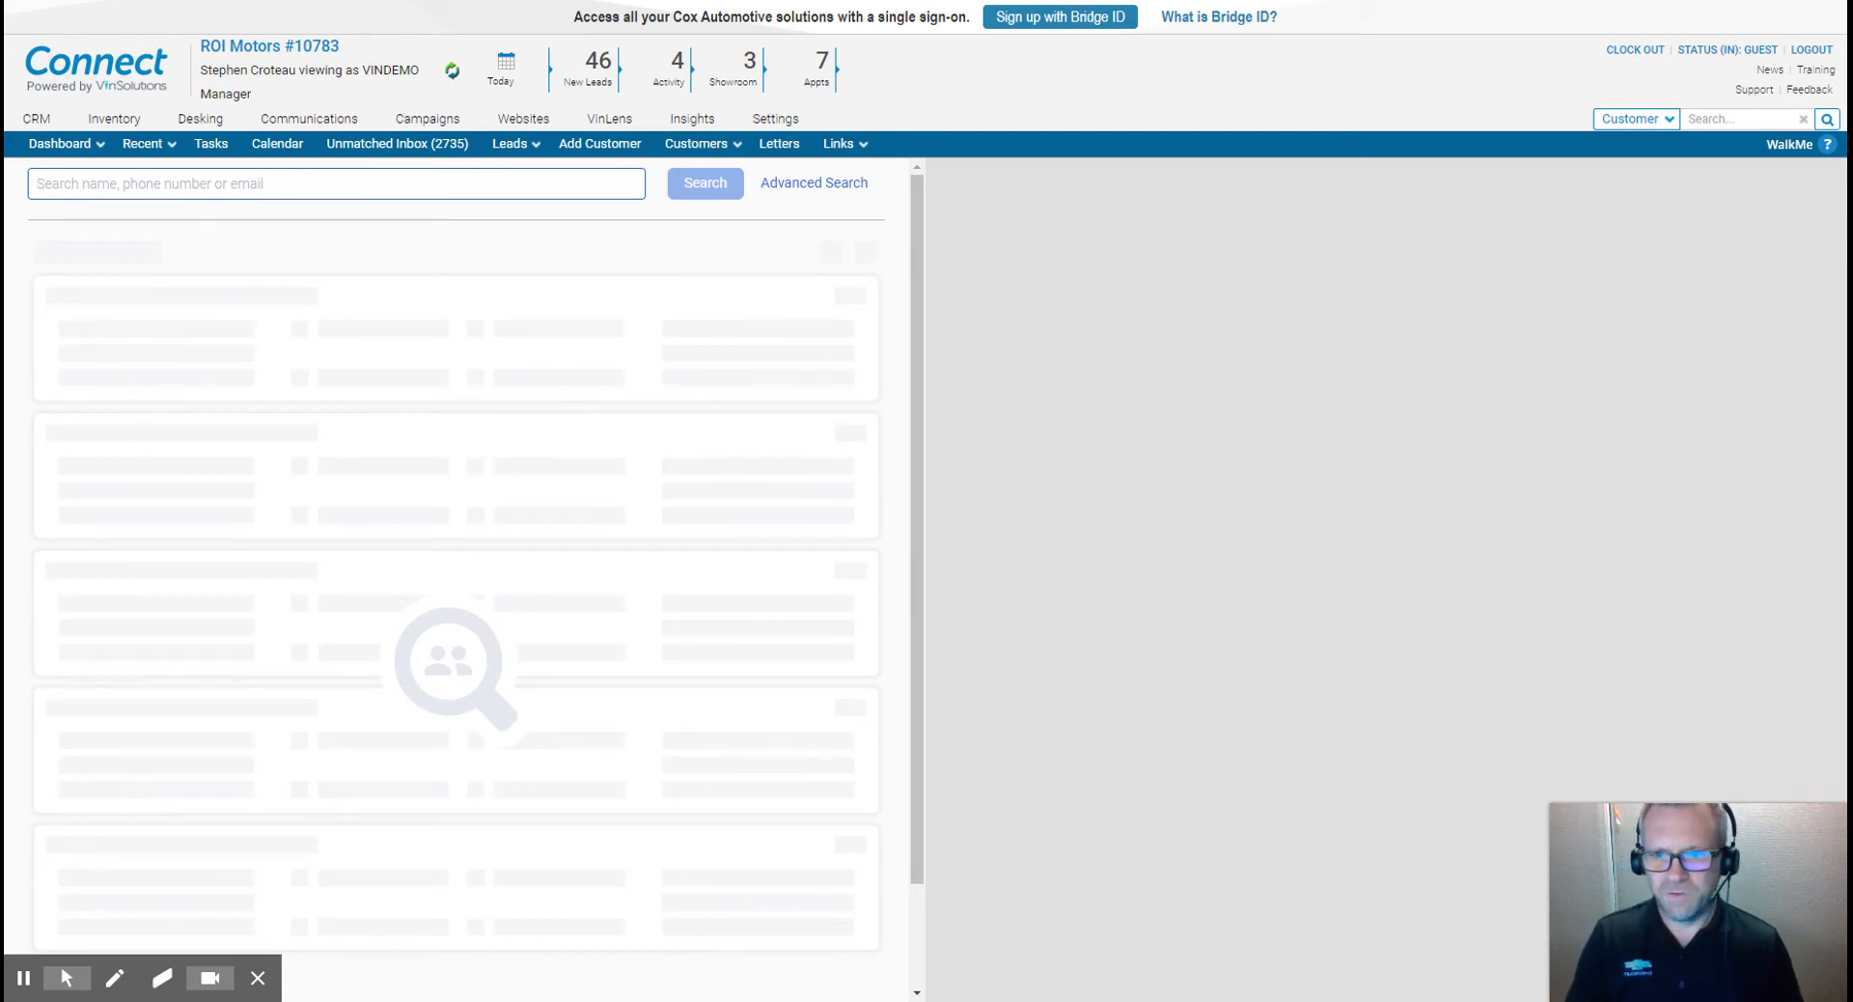
left_click(815, 183)
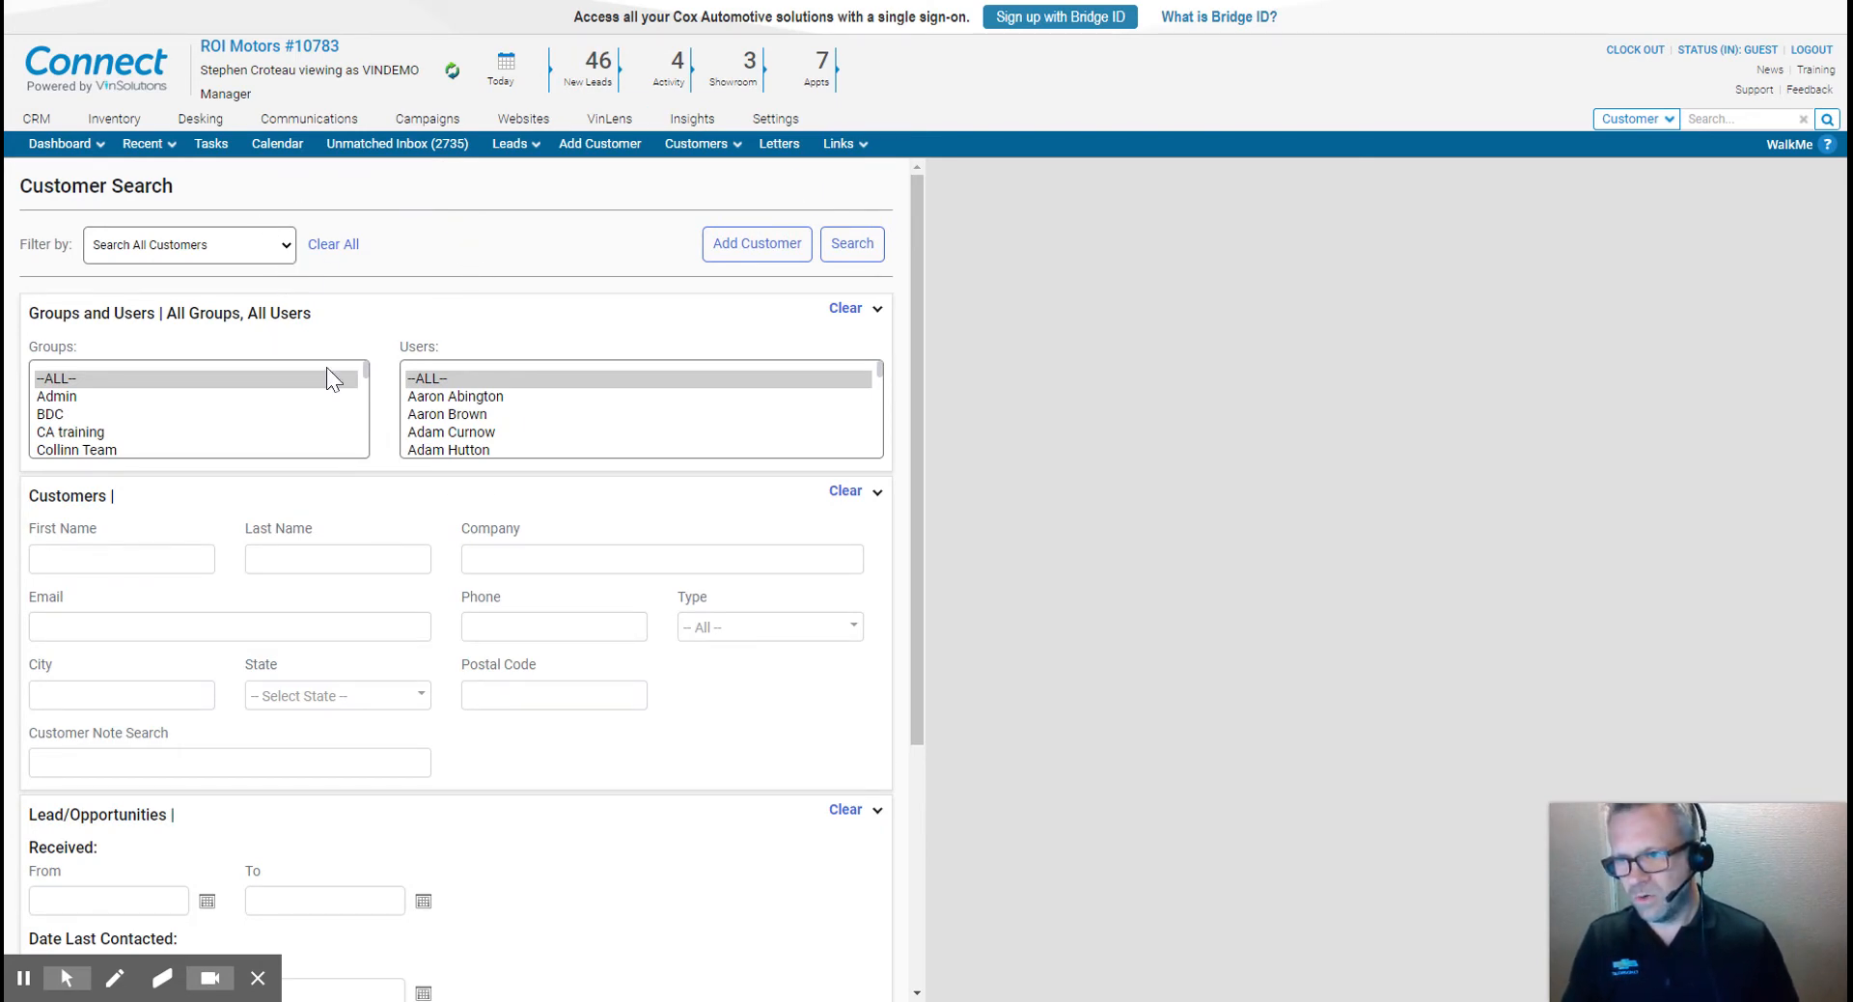
scroll(183, 421, "down", 4)
scroll(183, 421, "down", 4)
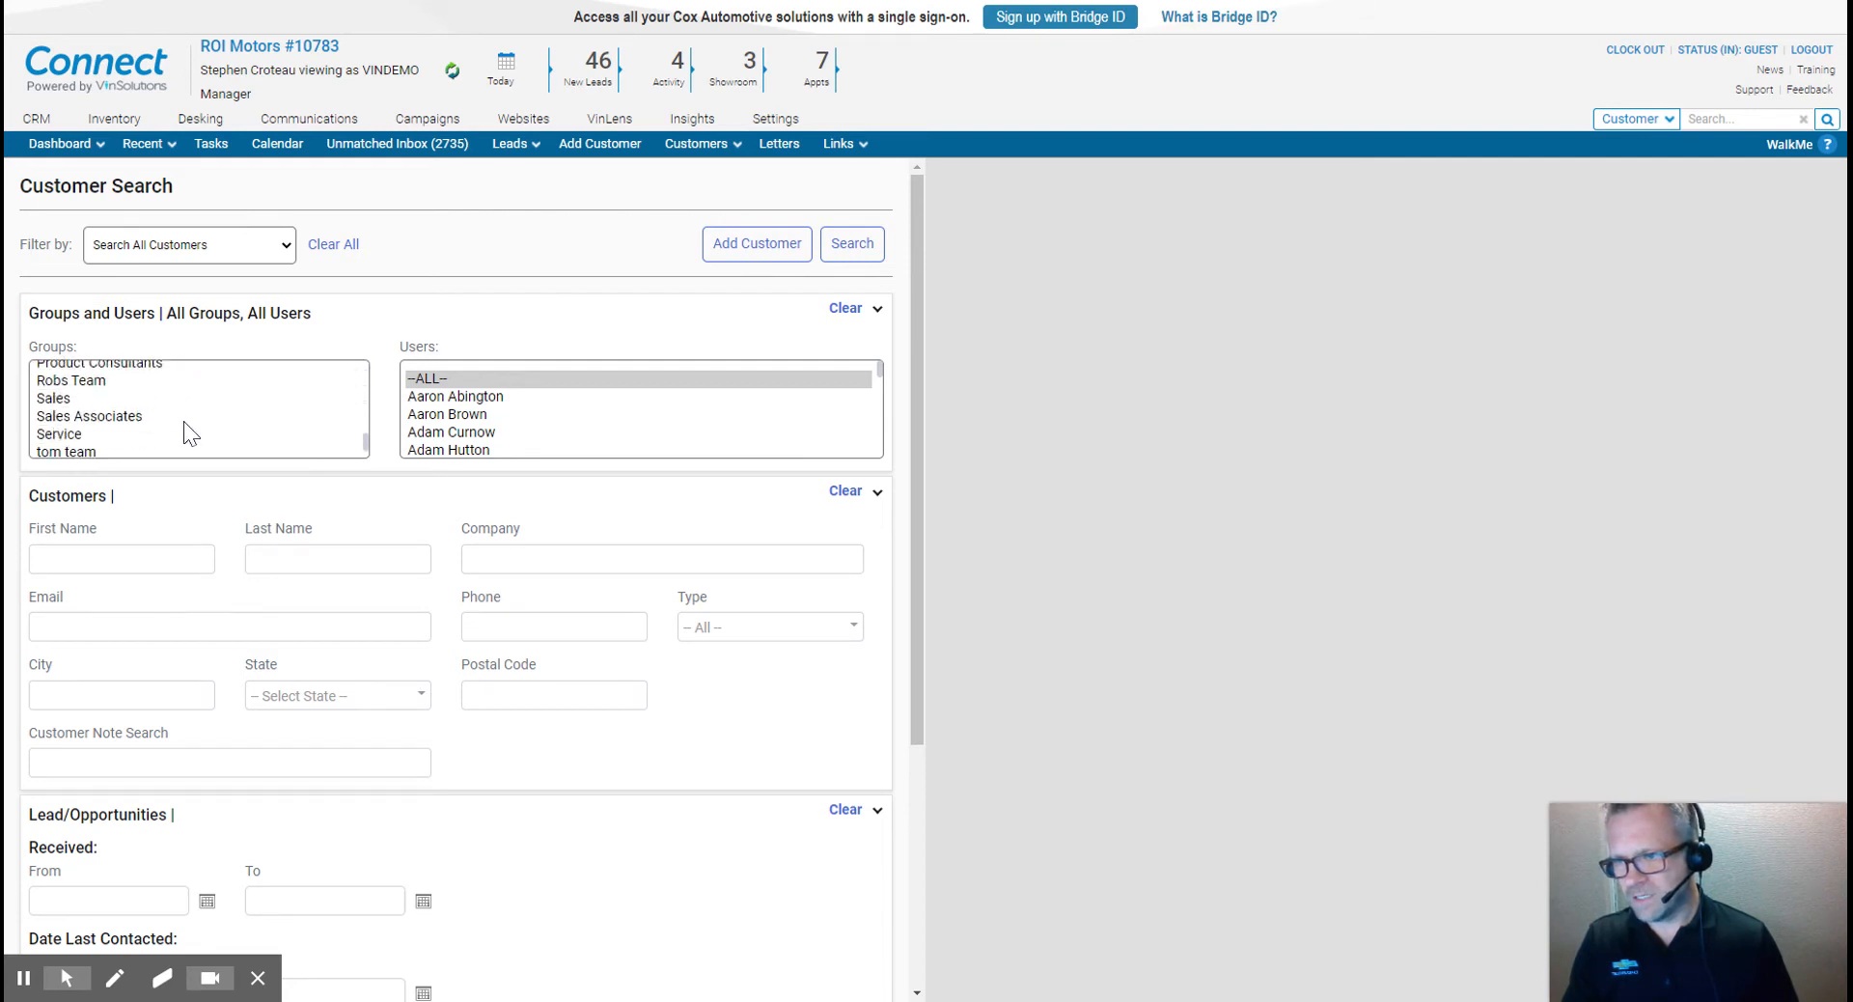
left_click(55, 370)
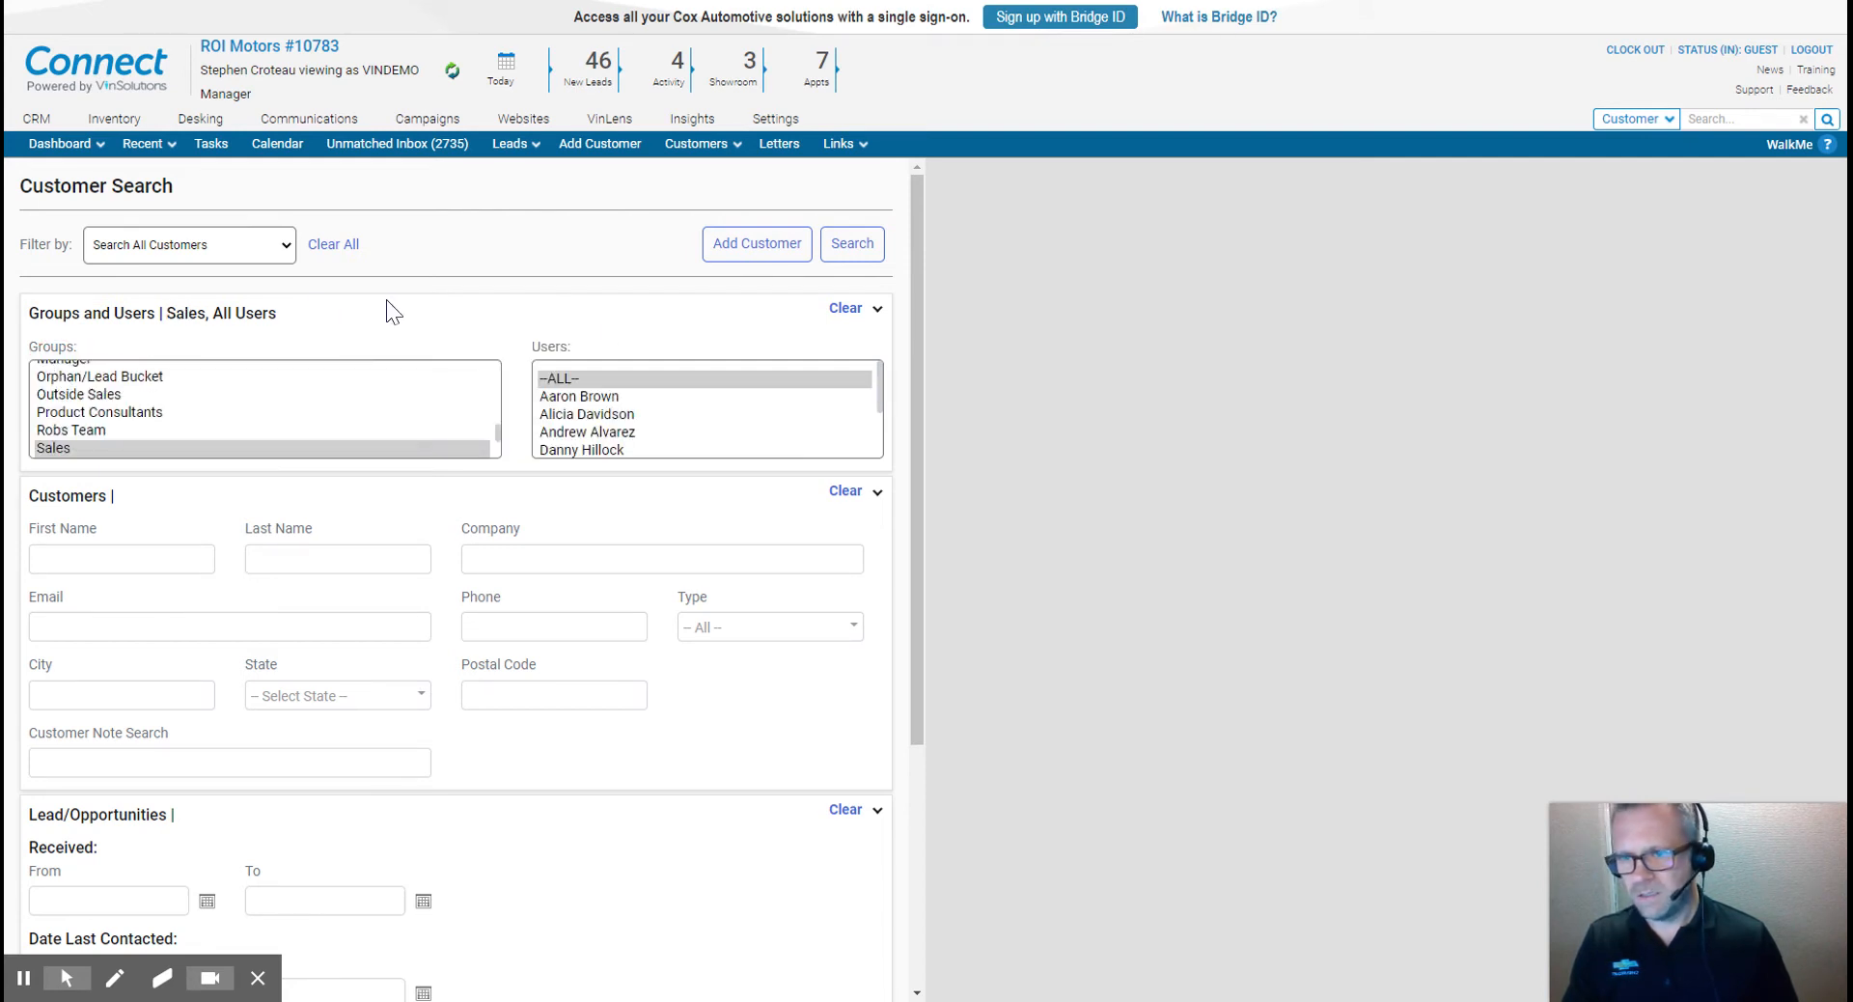
- Set the lead Received From date to 11/1/2017
scroll(710, 406, "down", 2)
scroll(491, 653, "down", 4)
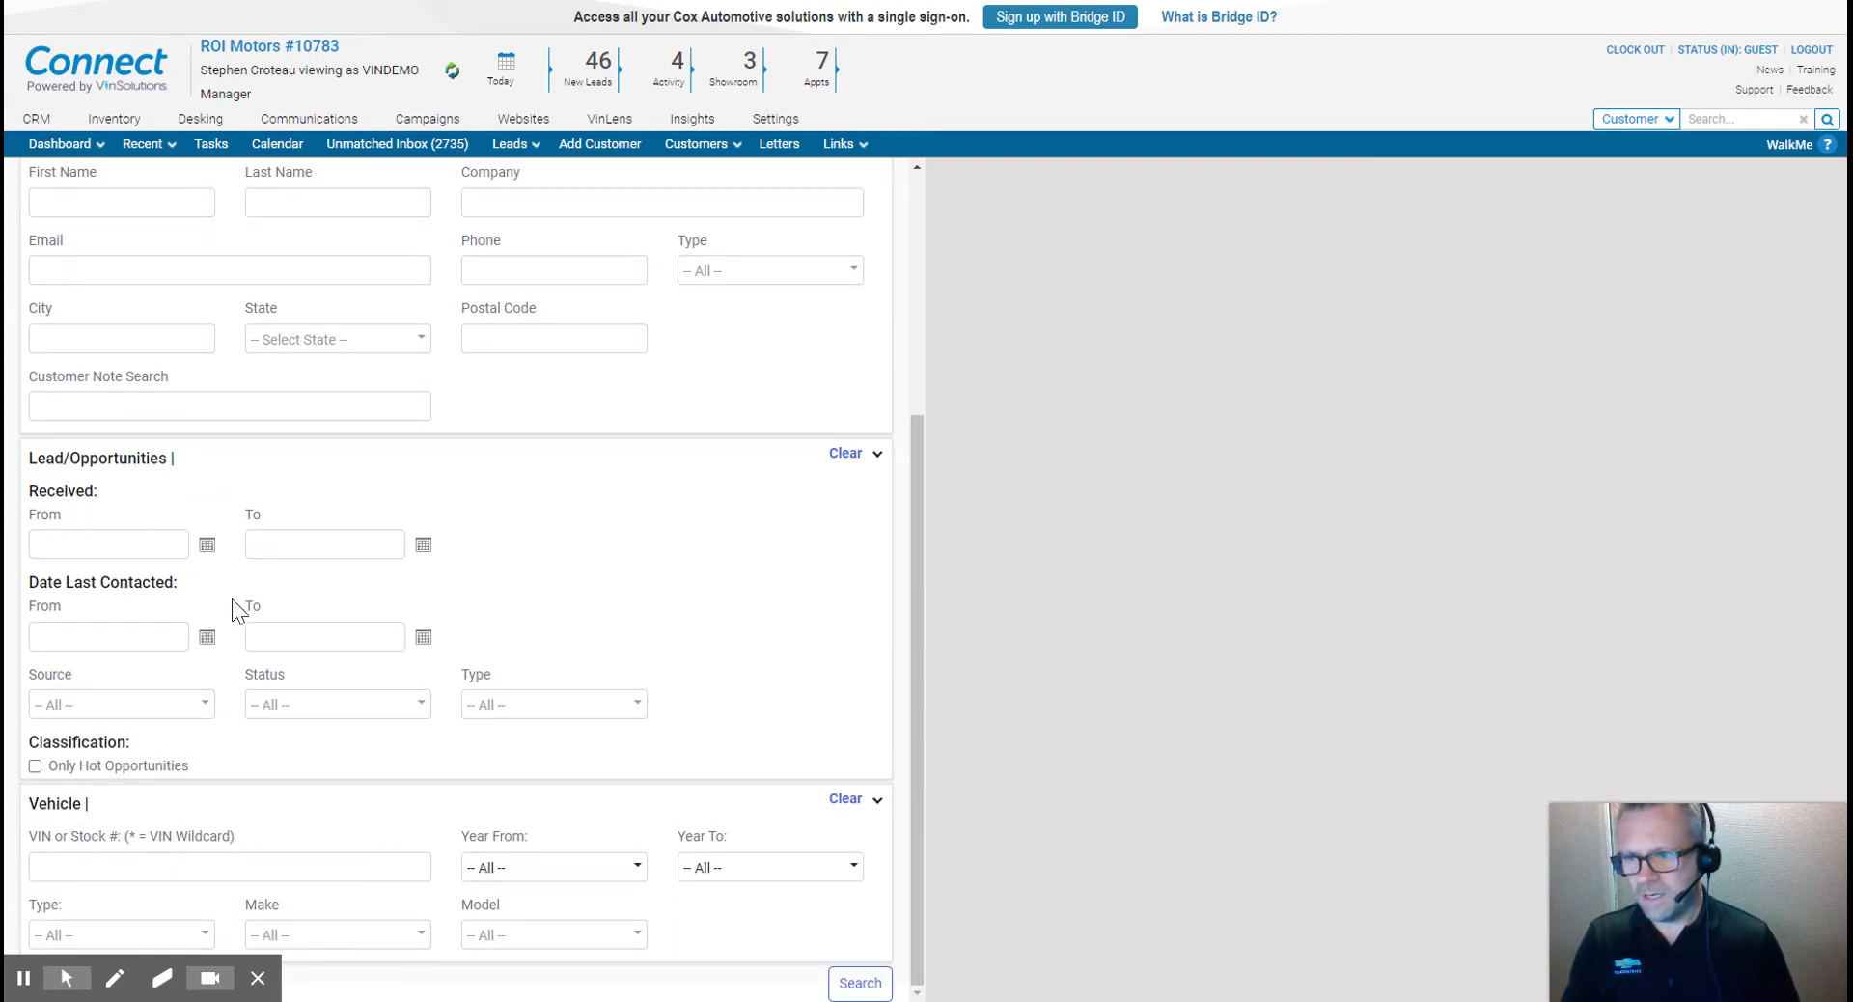
left_click(206, 546)
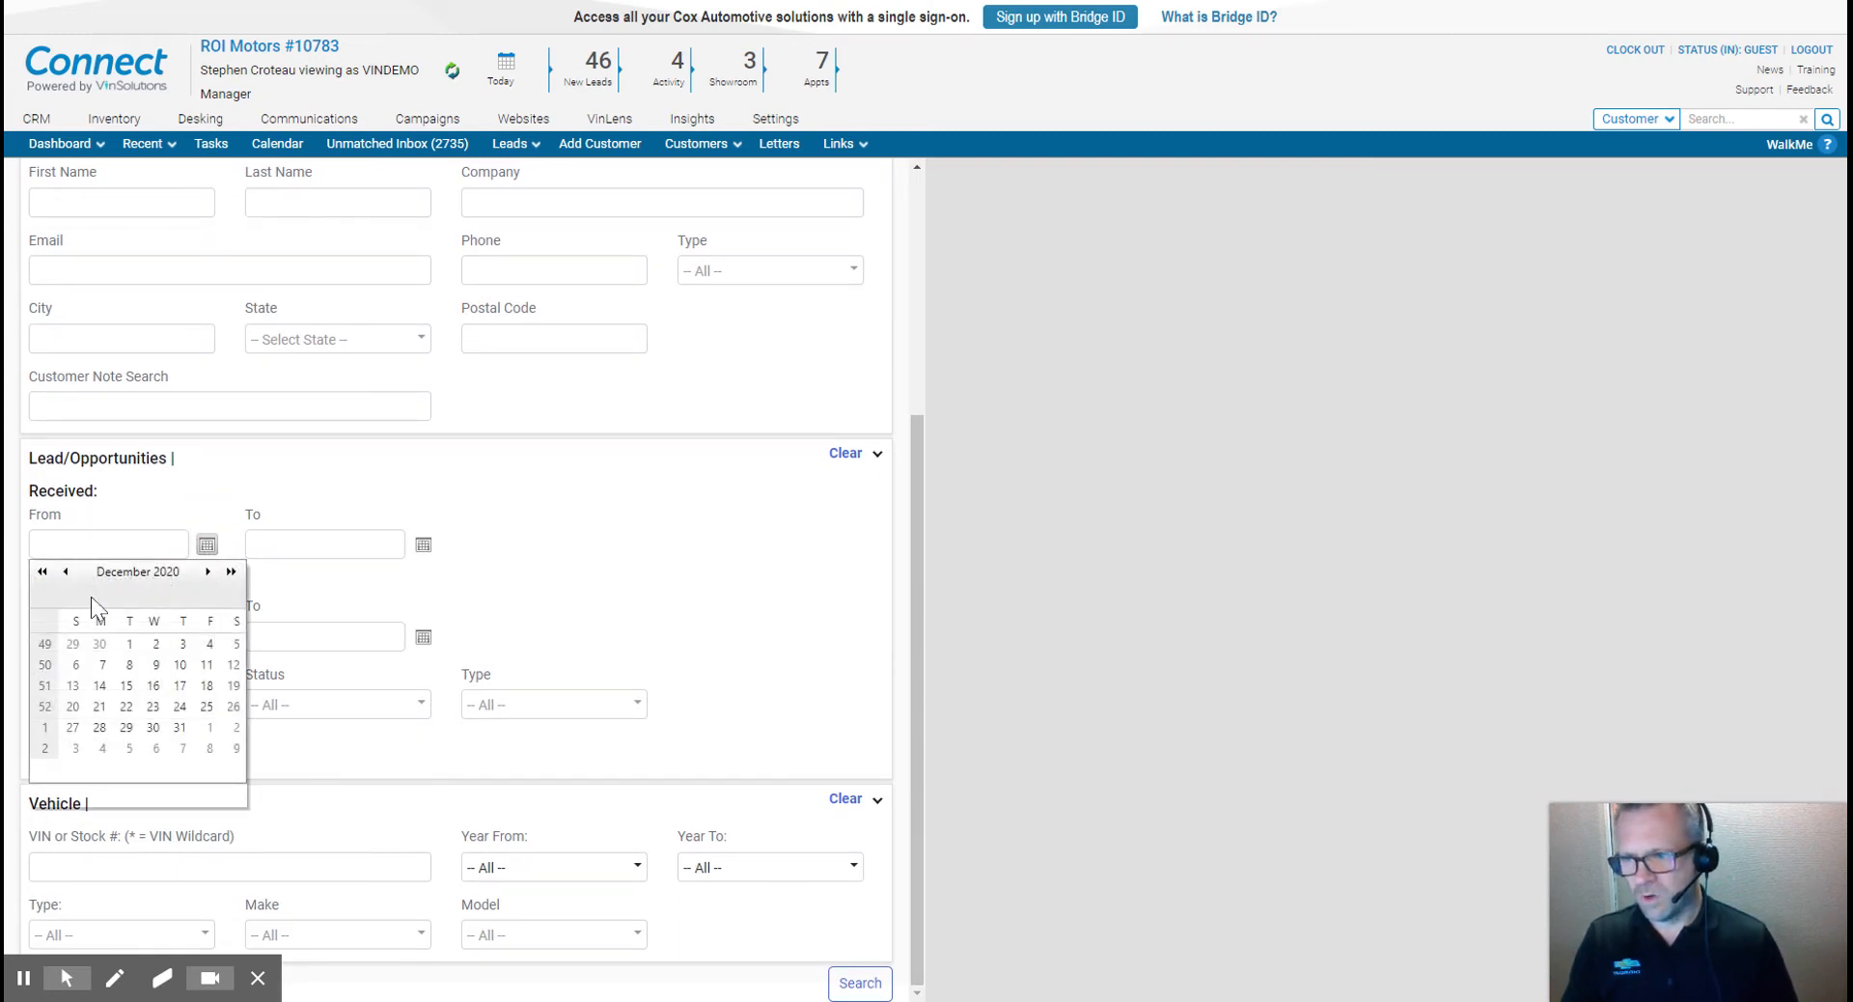
left_click(82, 544)
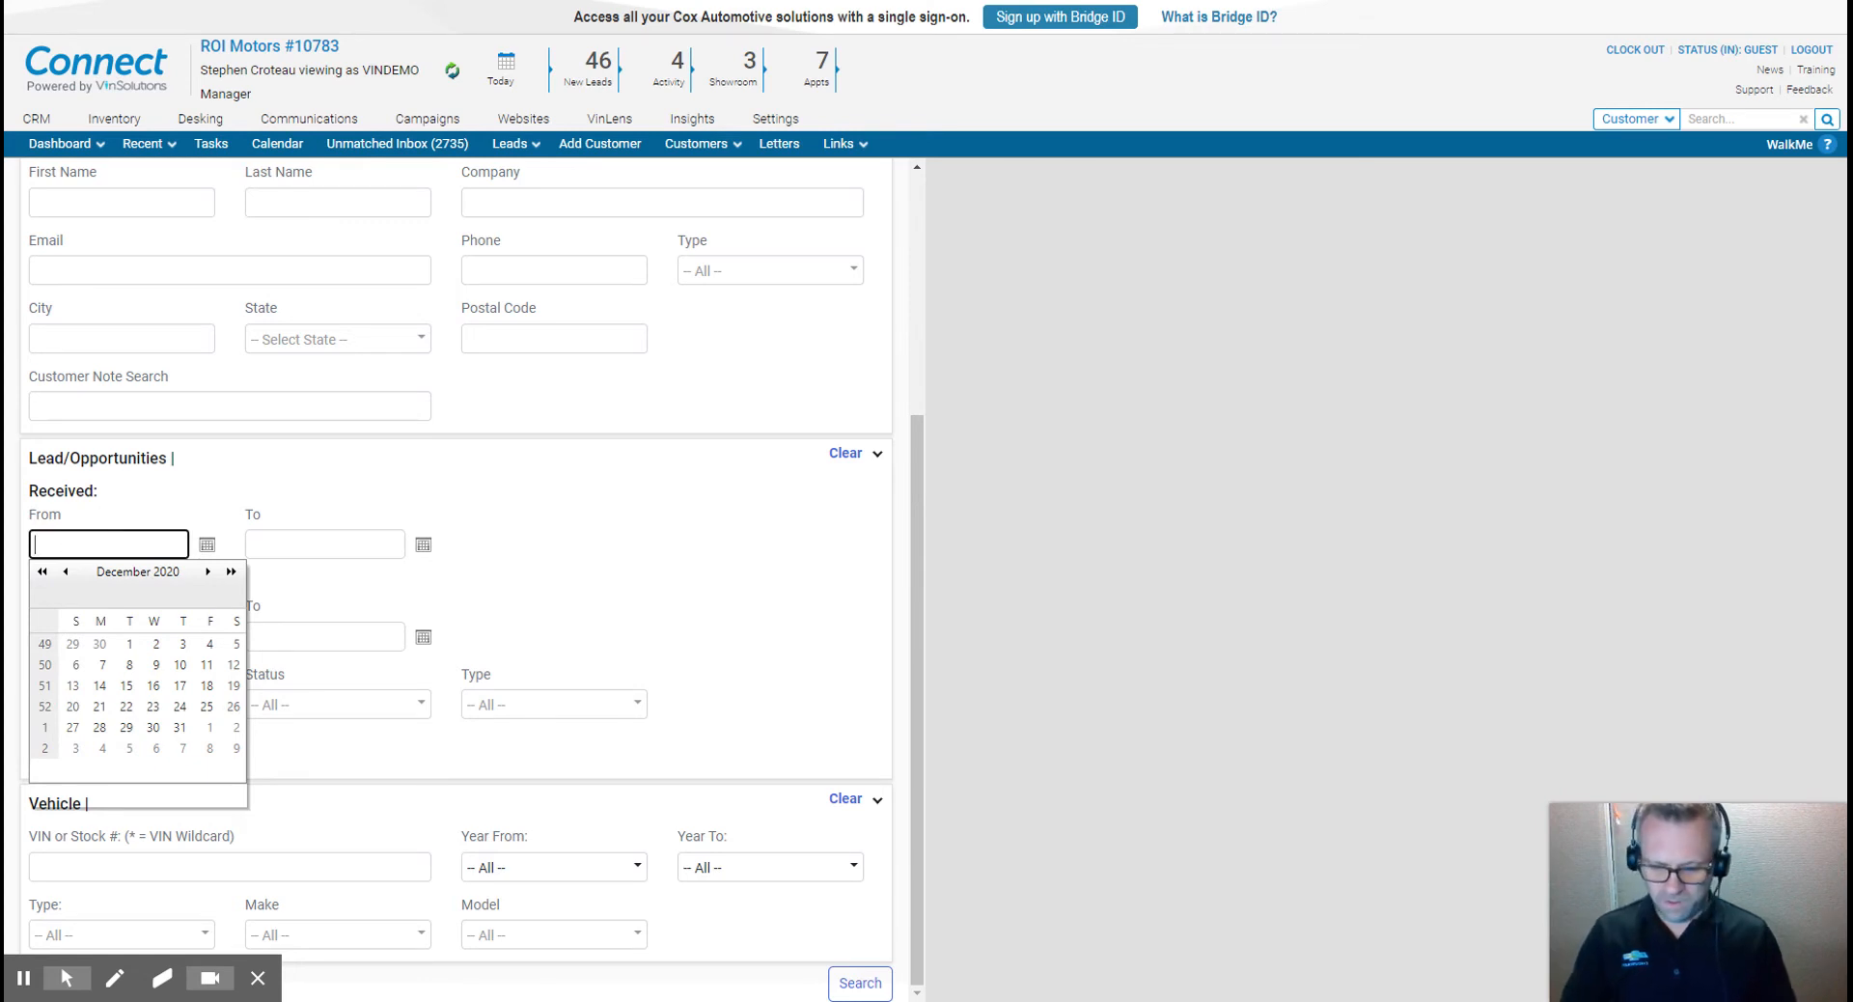
type("11/0")
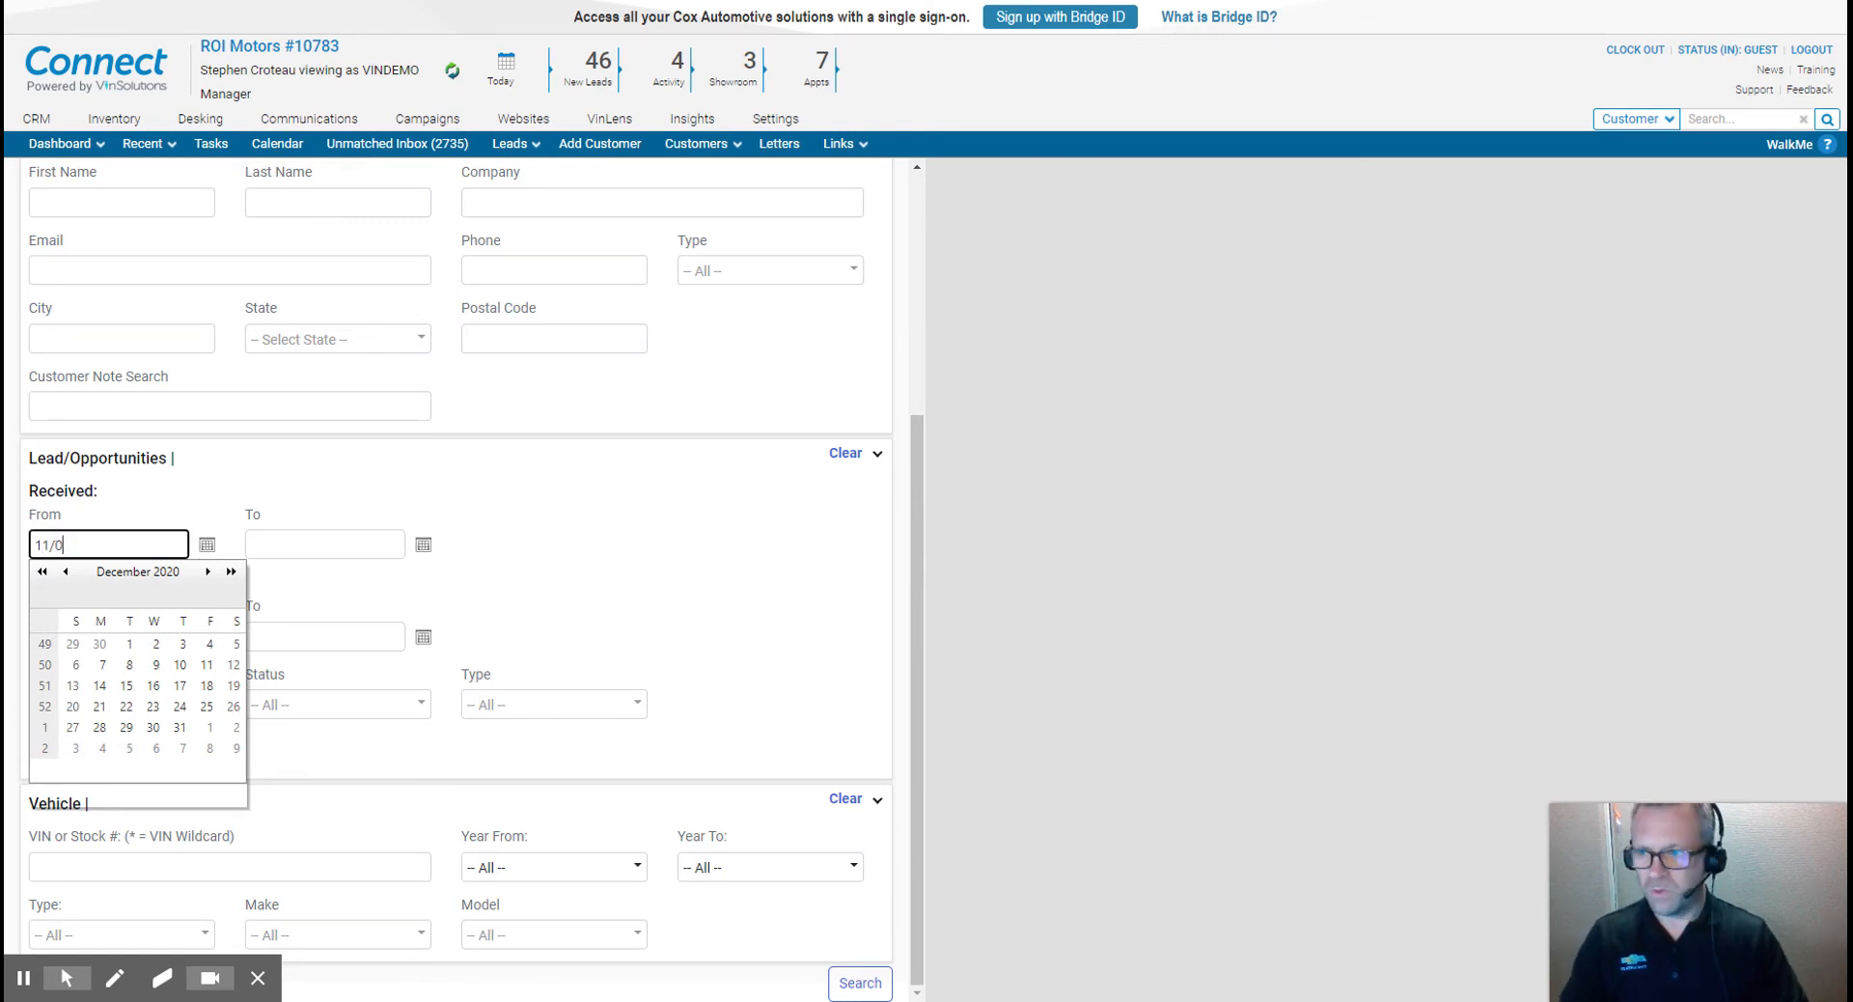
type("1/")
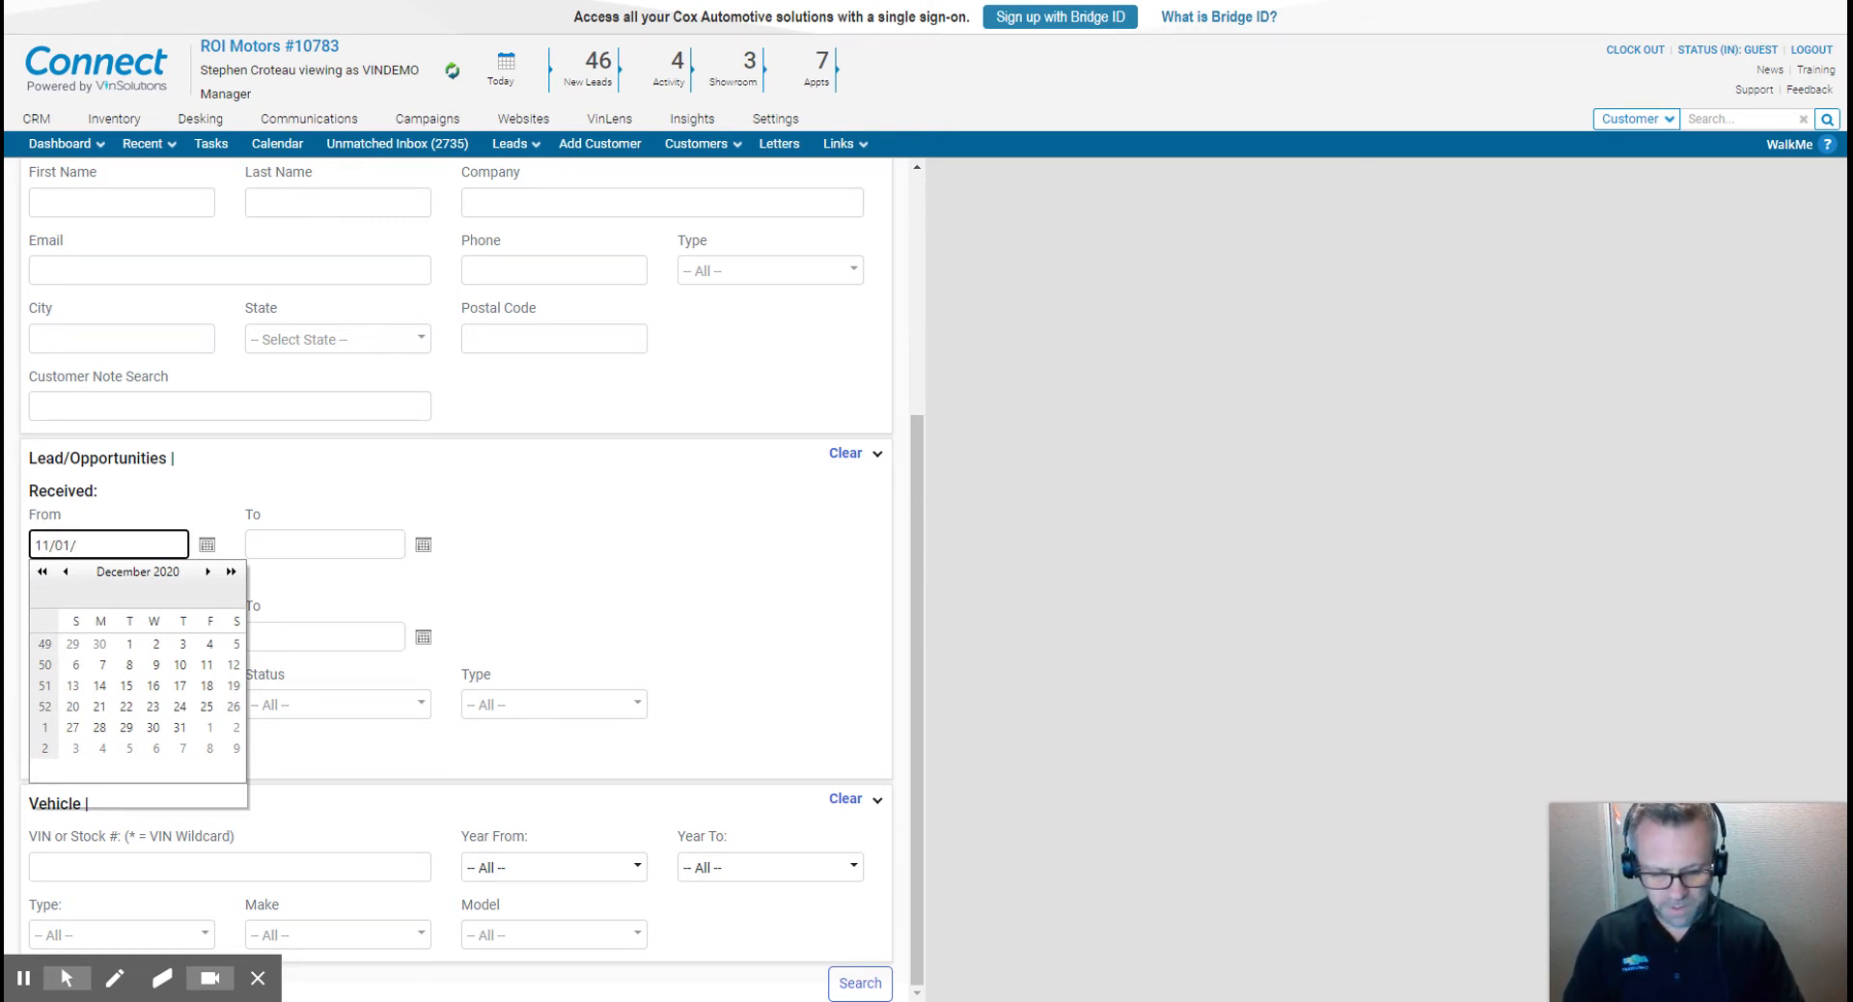
type("17")
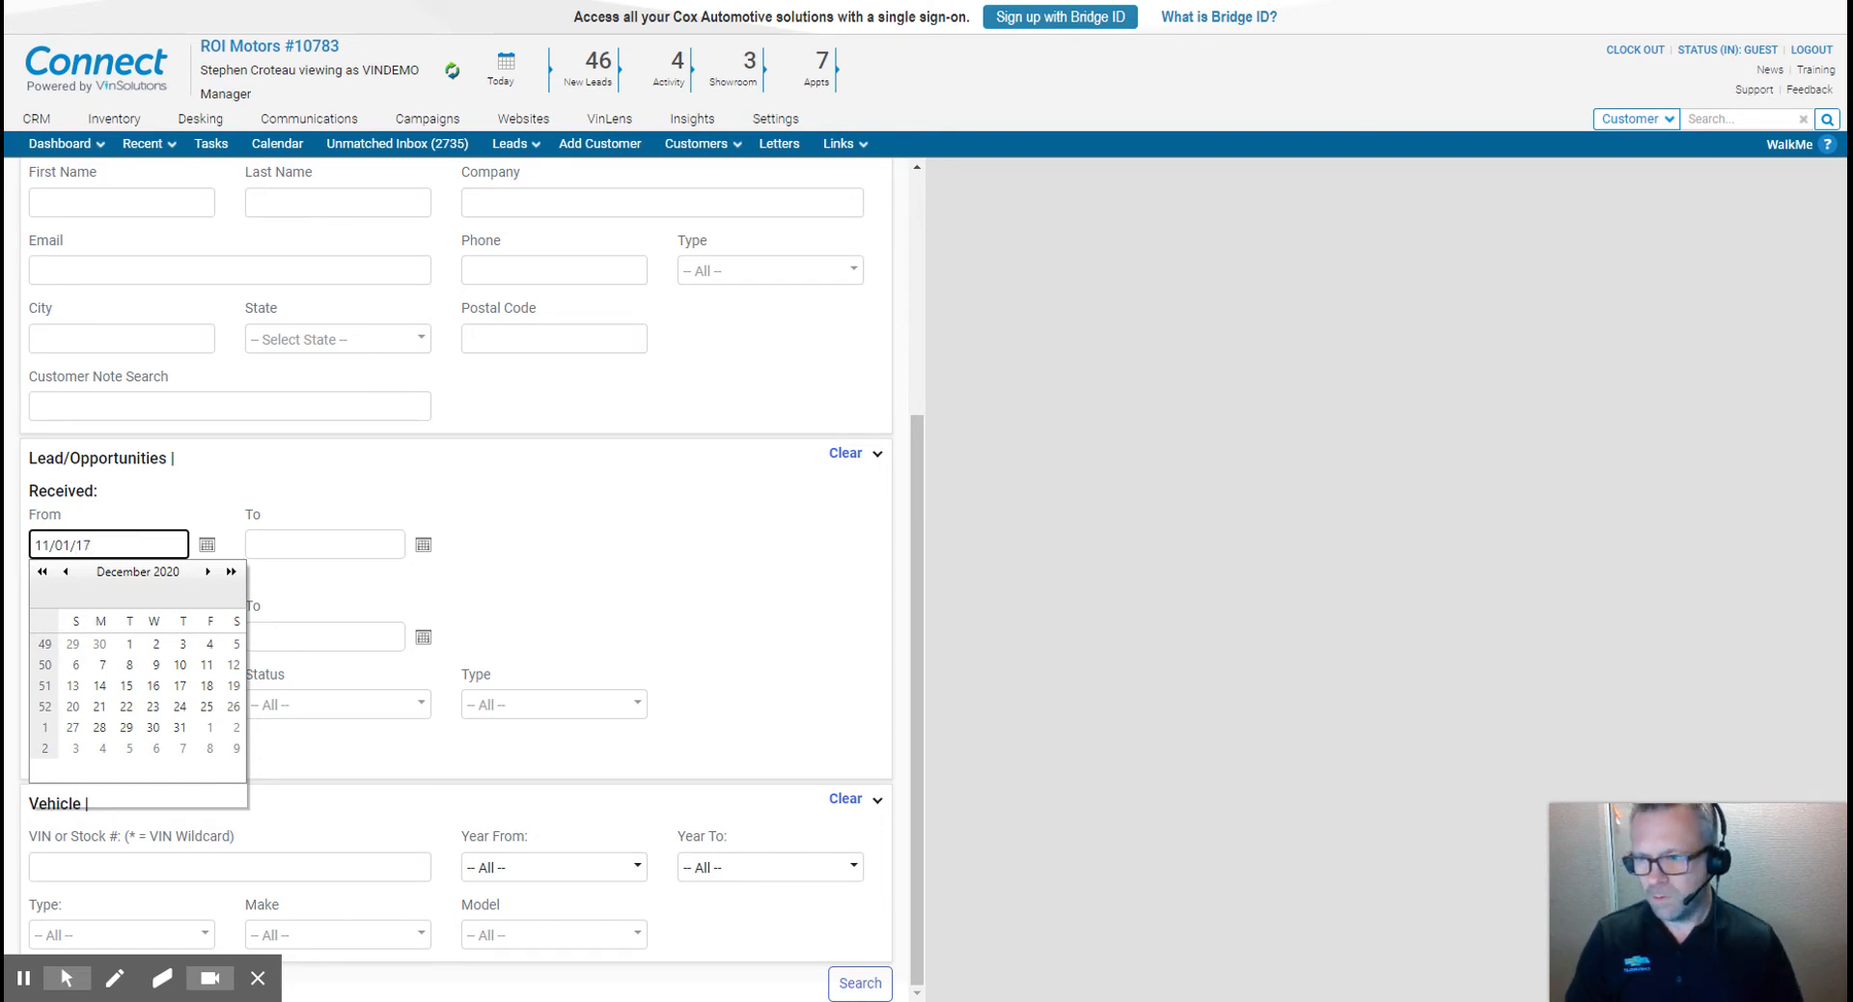
- Set the lead Received To date to 12/31/2017
left_click(325, 545)
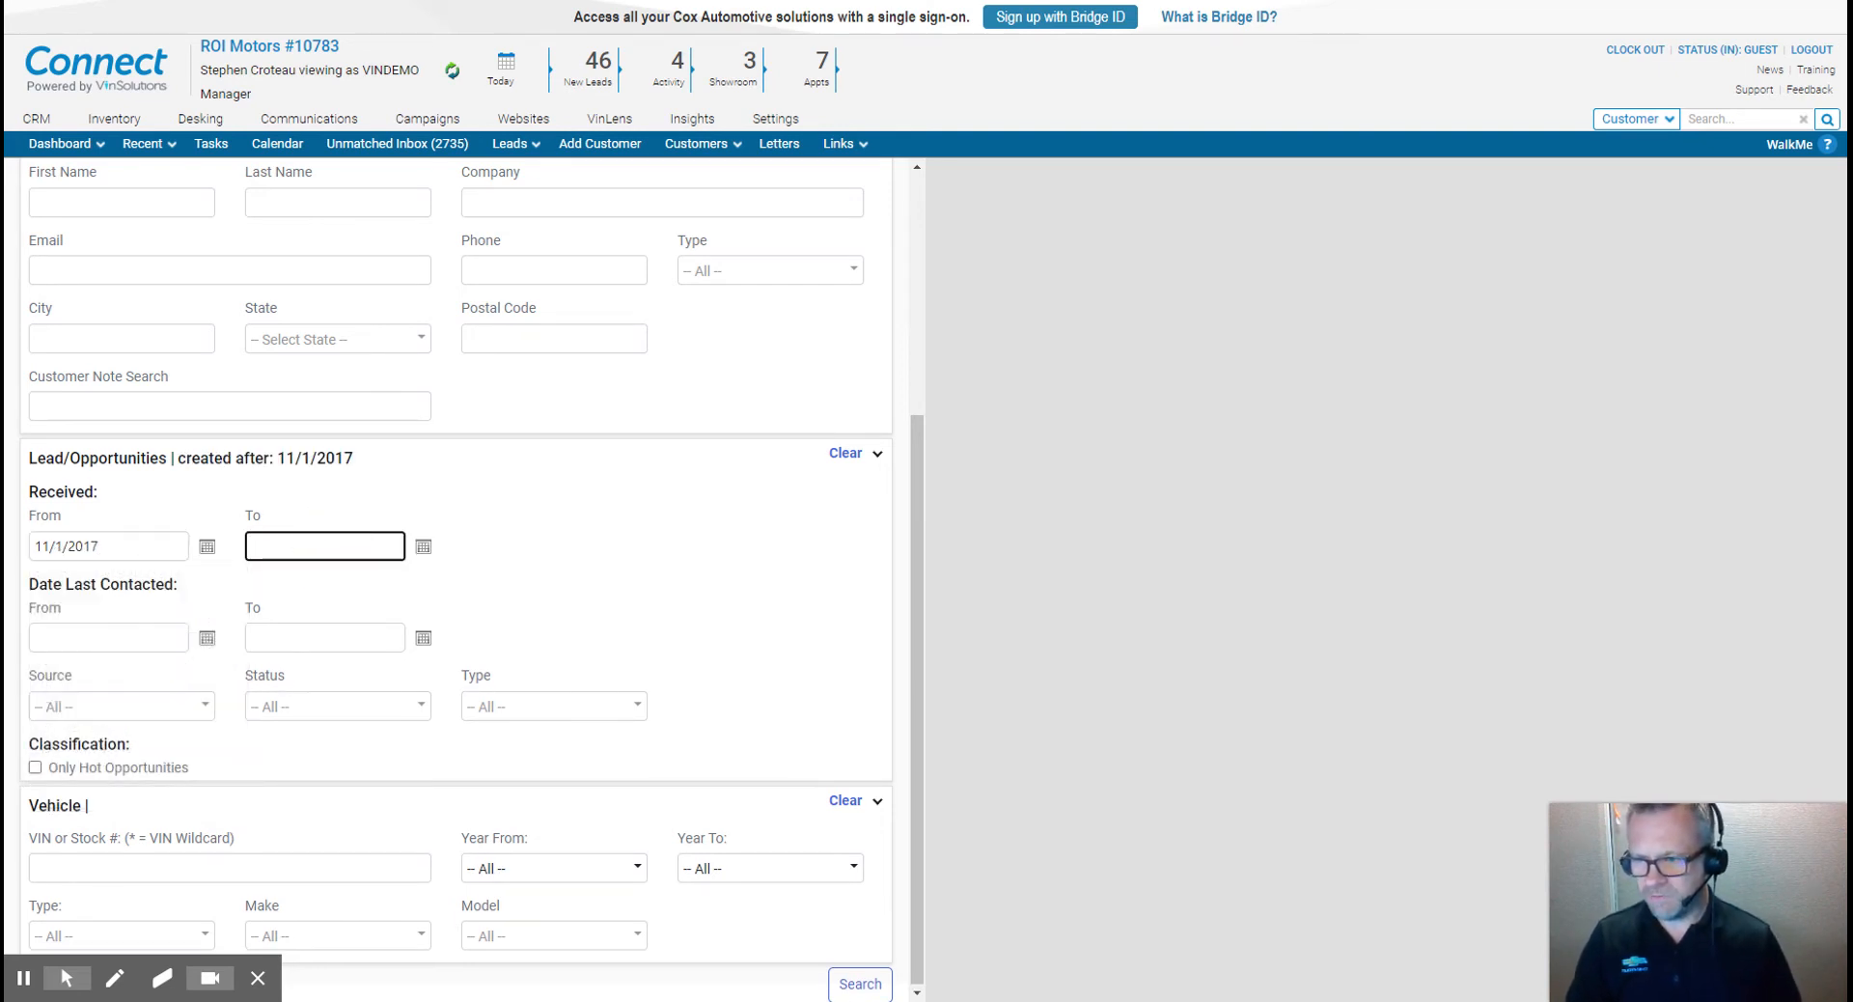
type("12/")
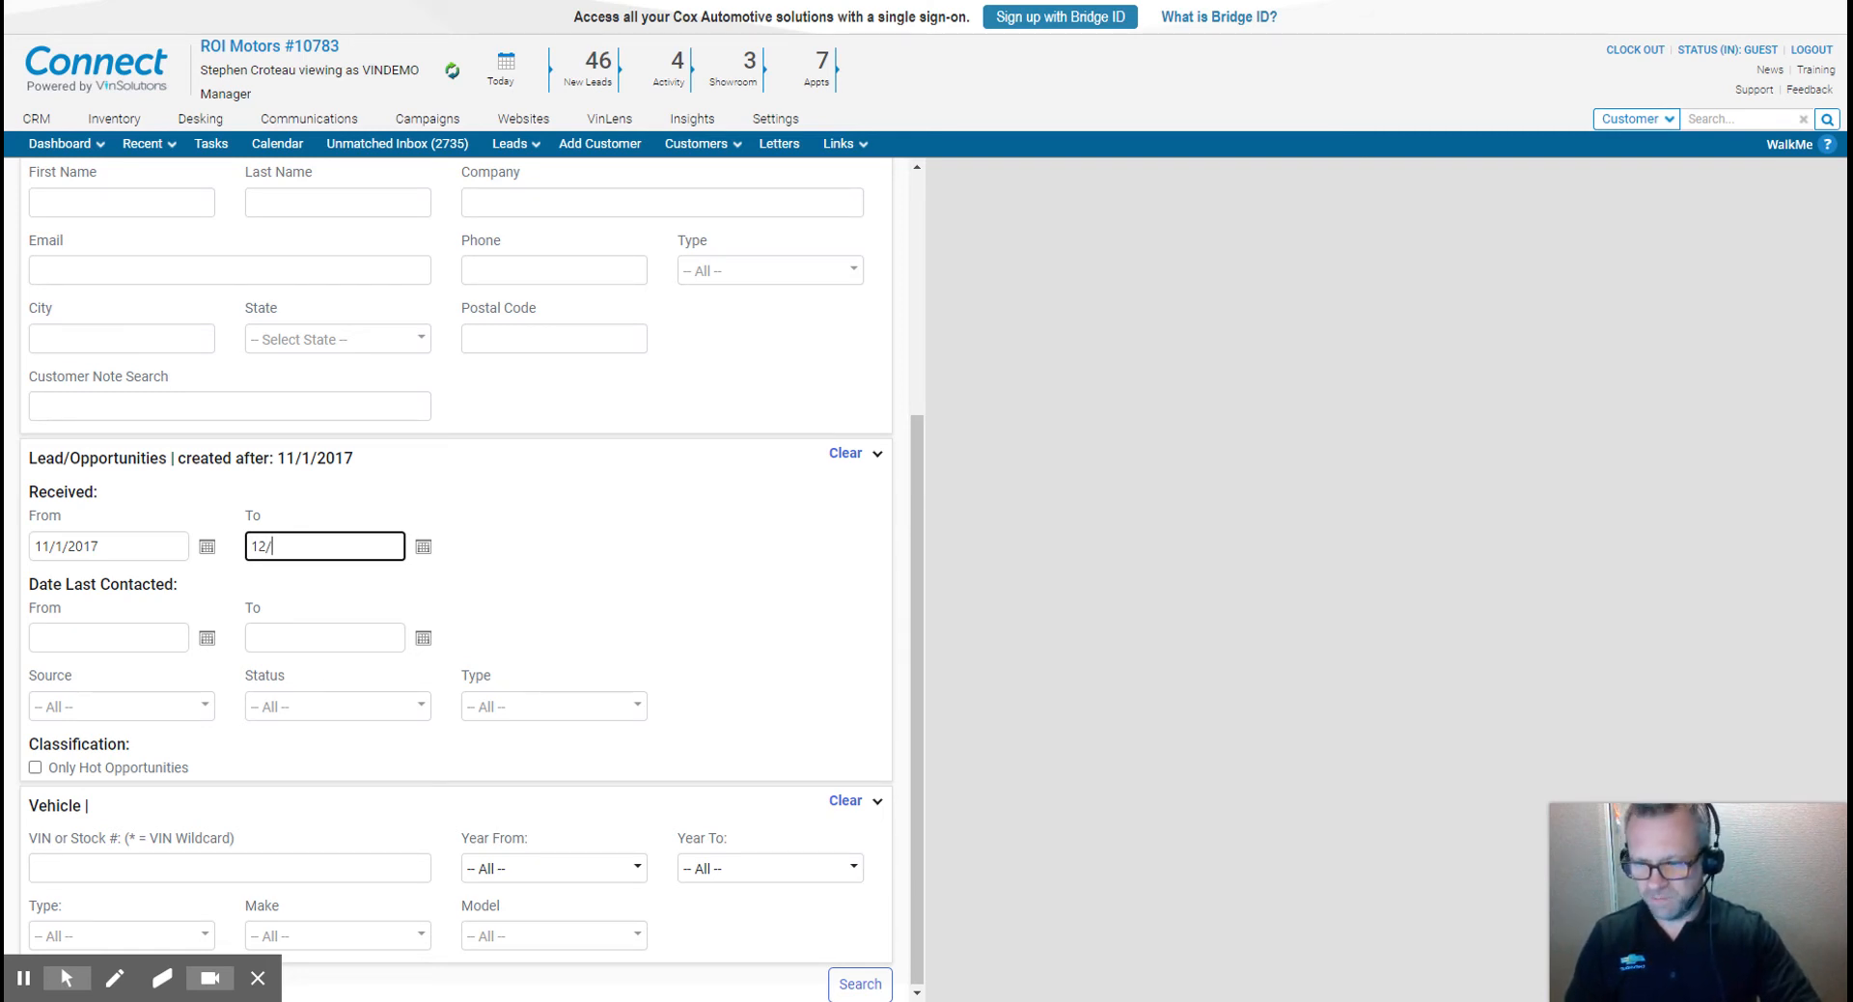
type("31/")
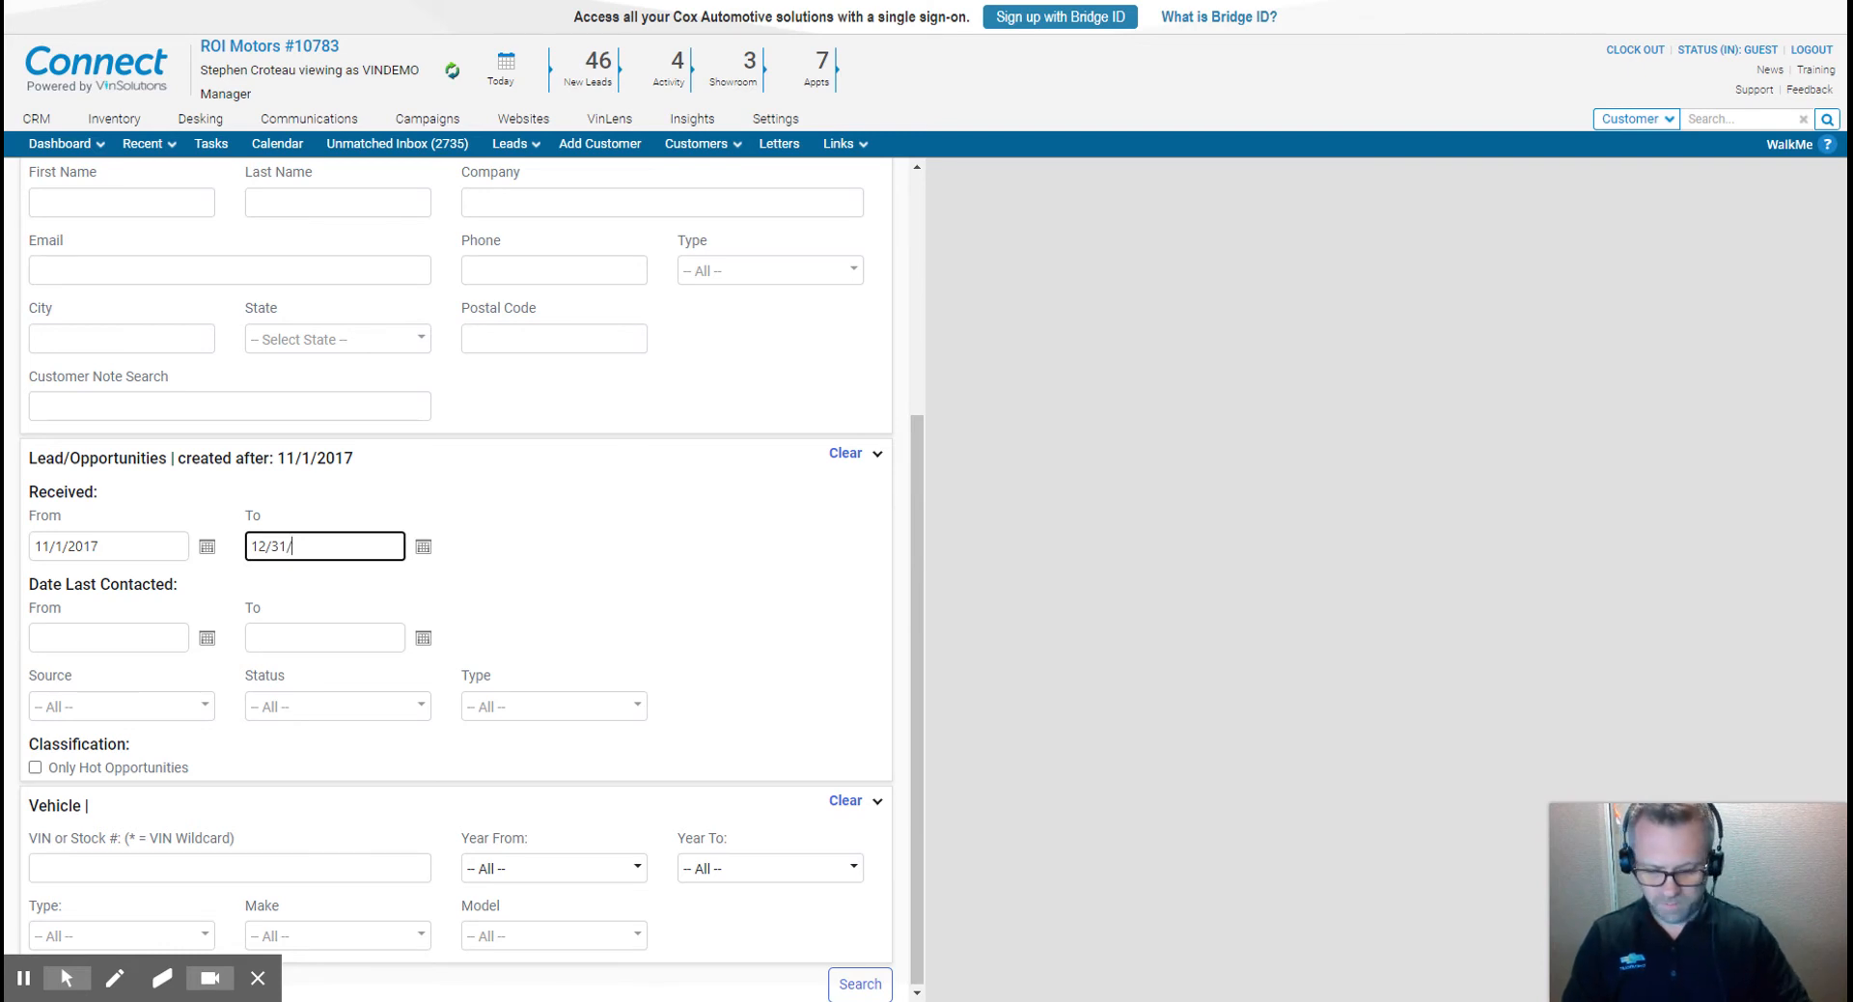
type("2017")
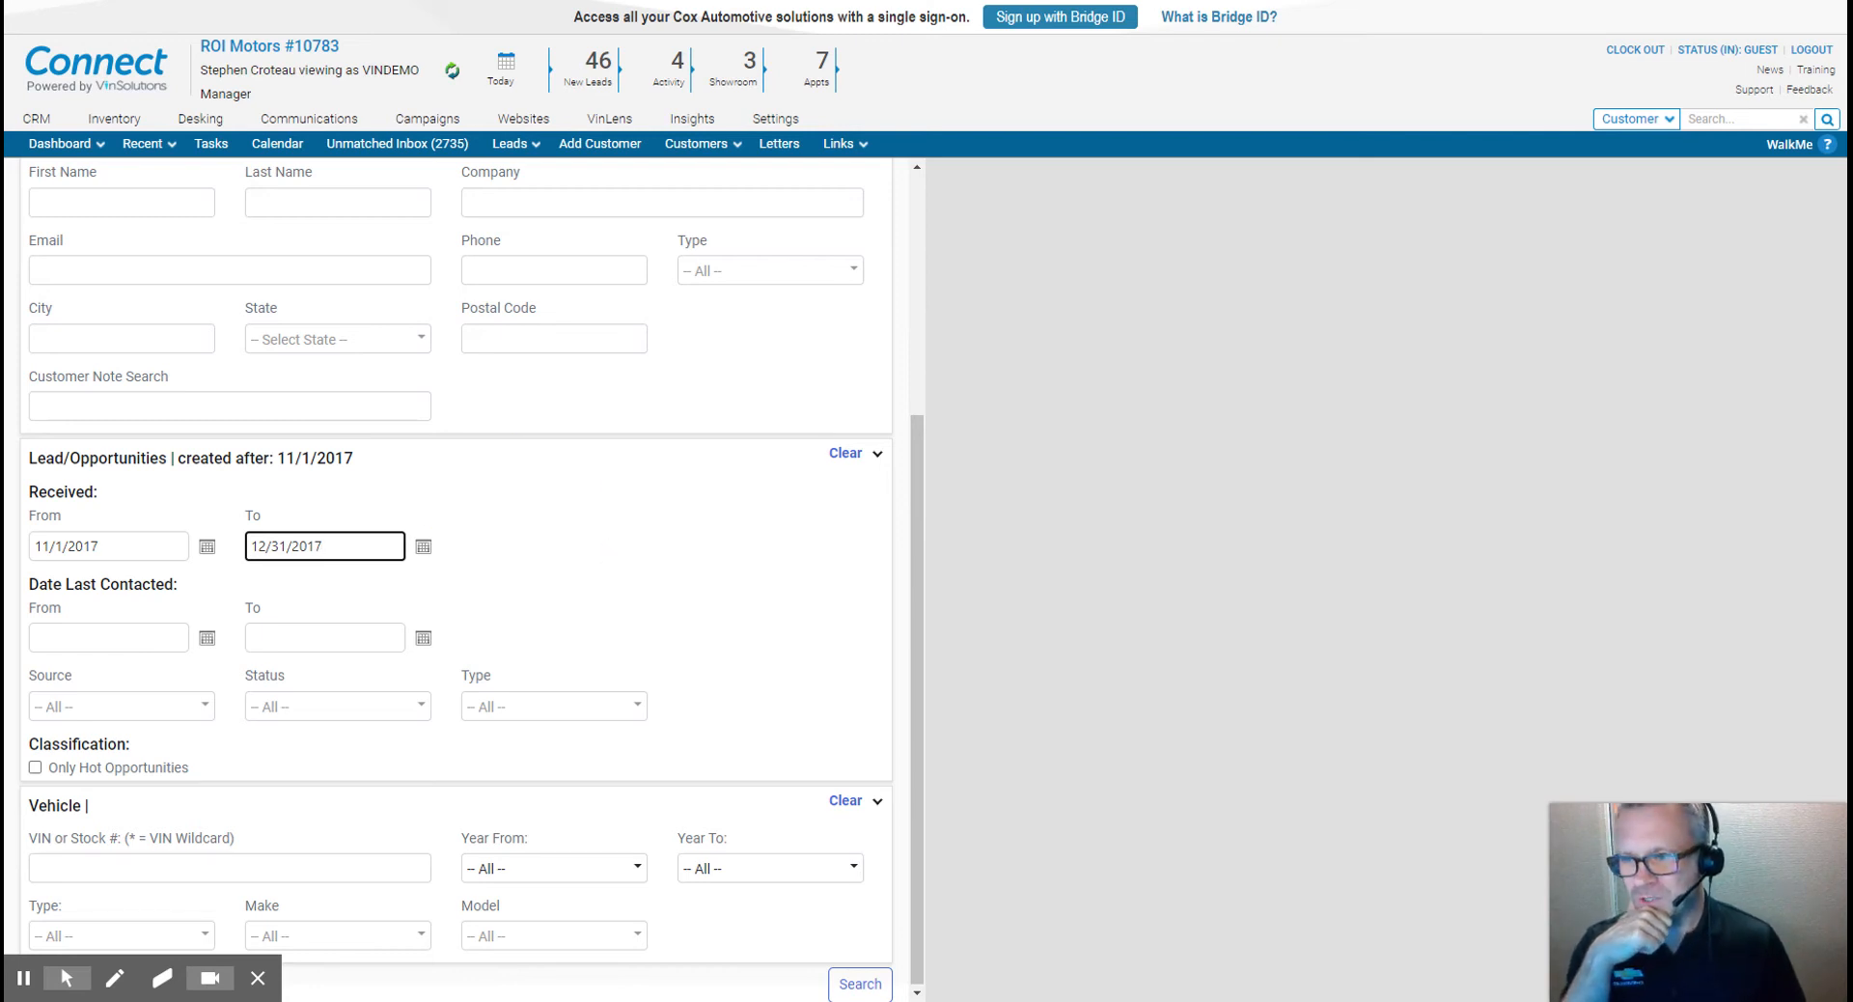
- Filter the lead status to Sold
left_click(340, 704)
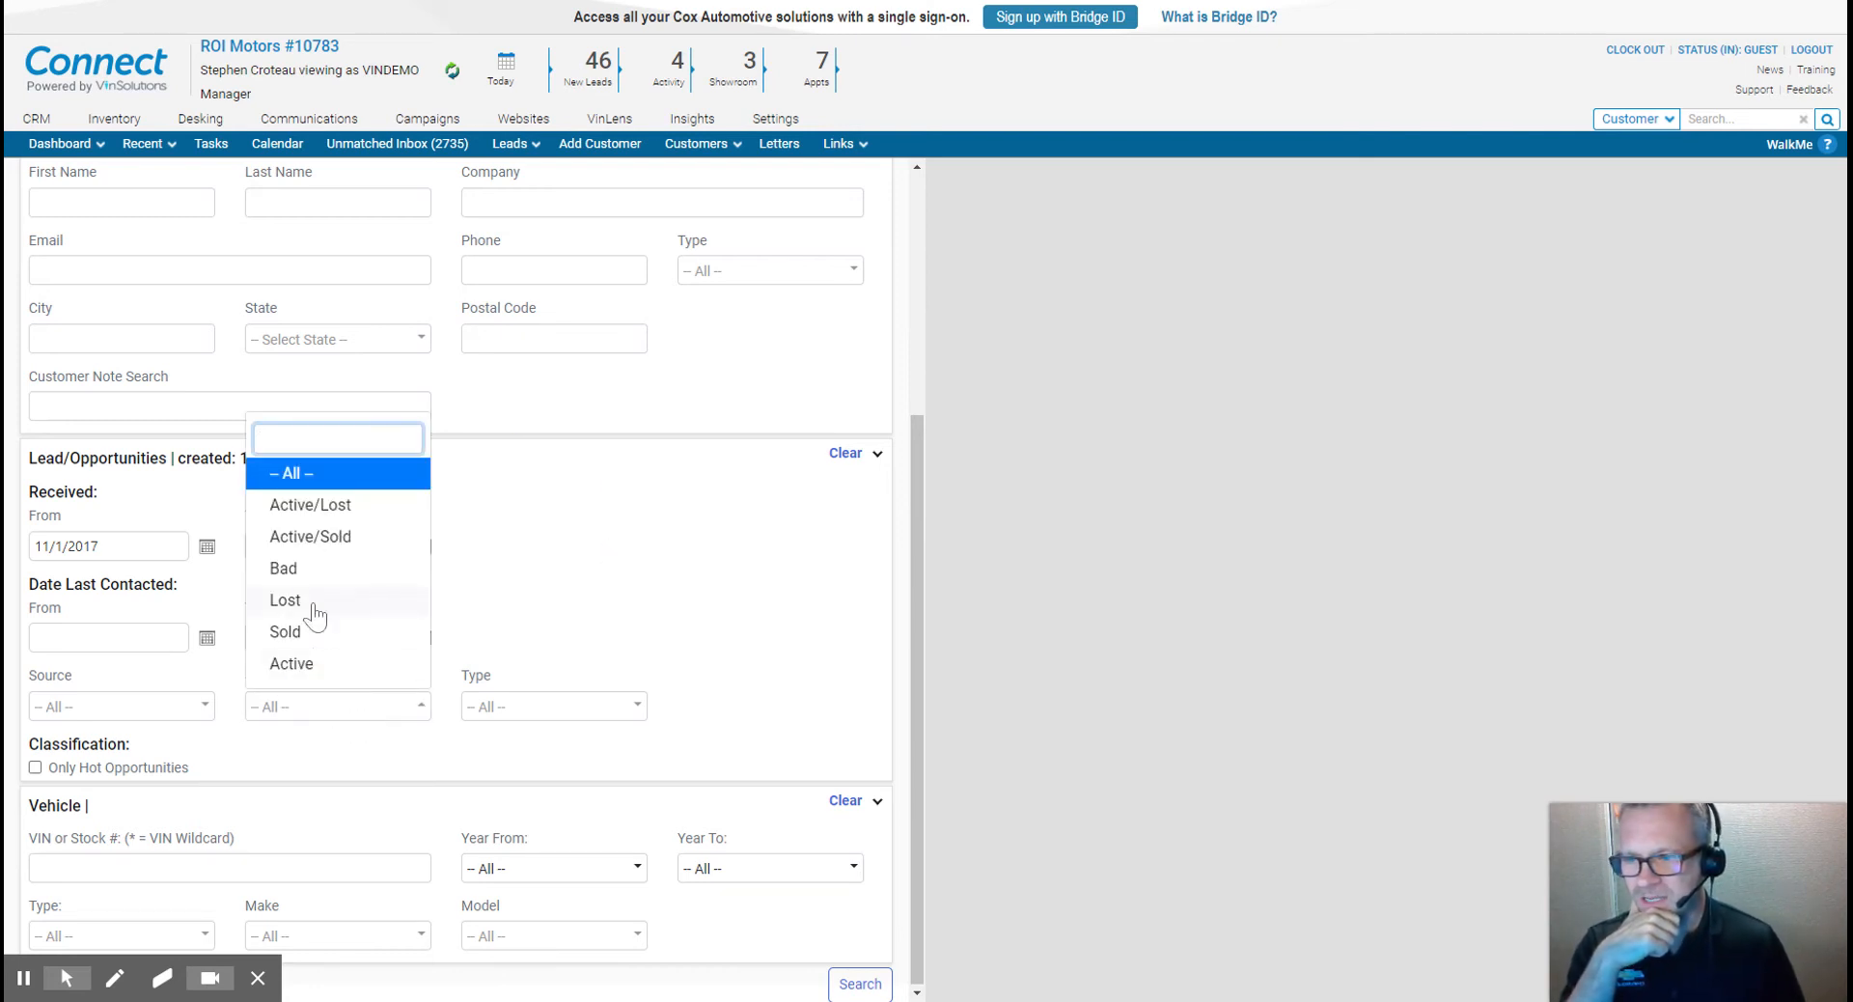
left_click(286, 635)
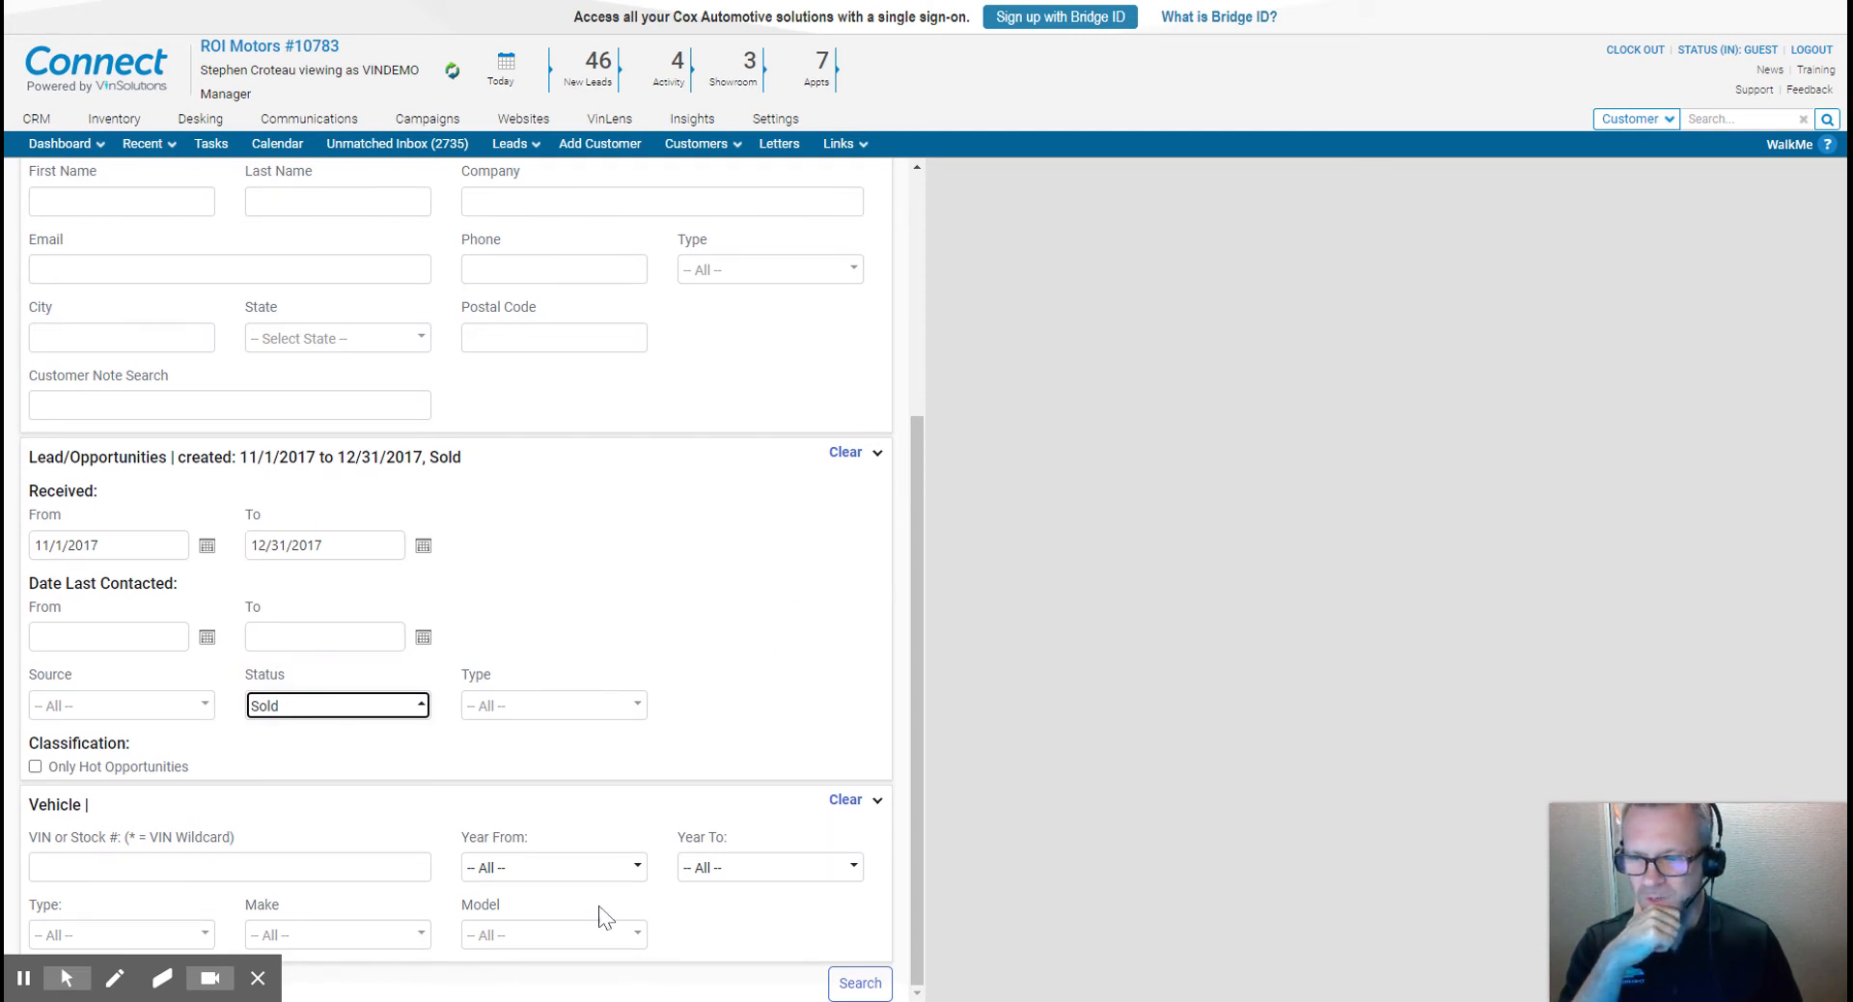
left_click(66, 978)
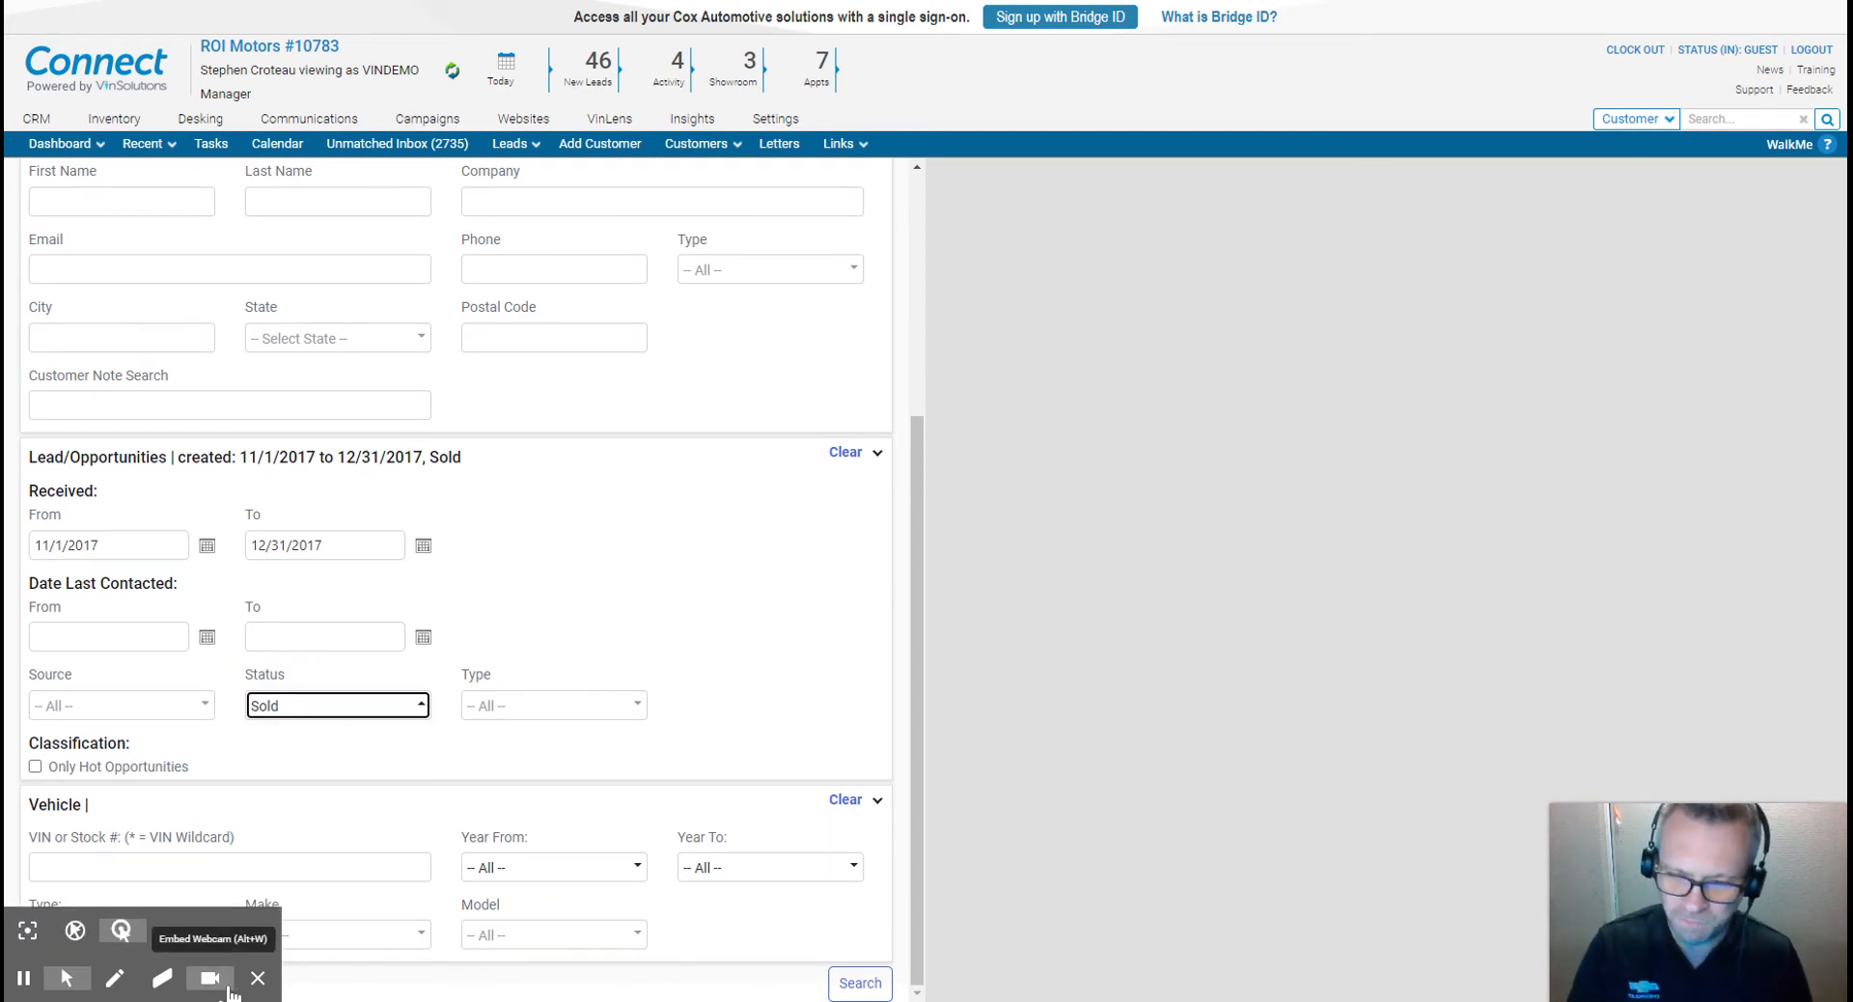
left_click(122, 930)
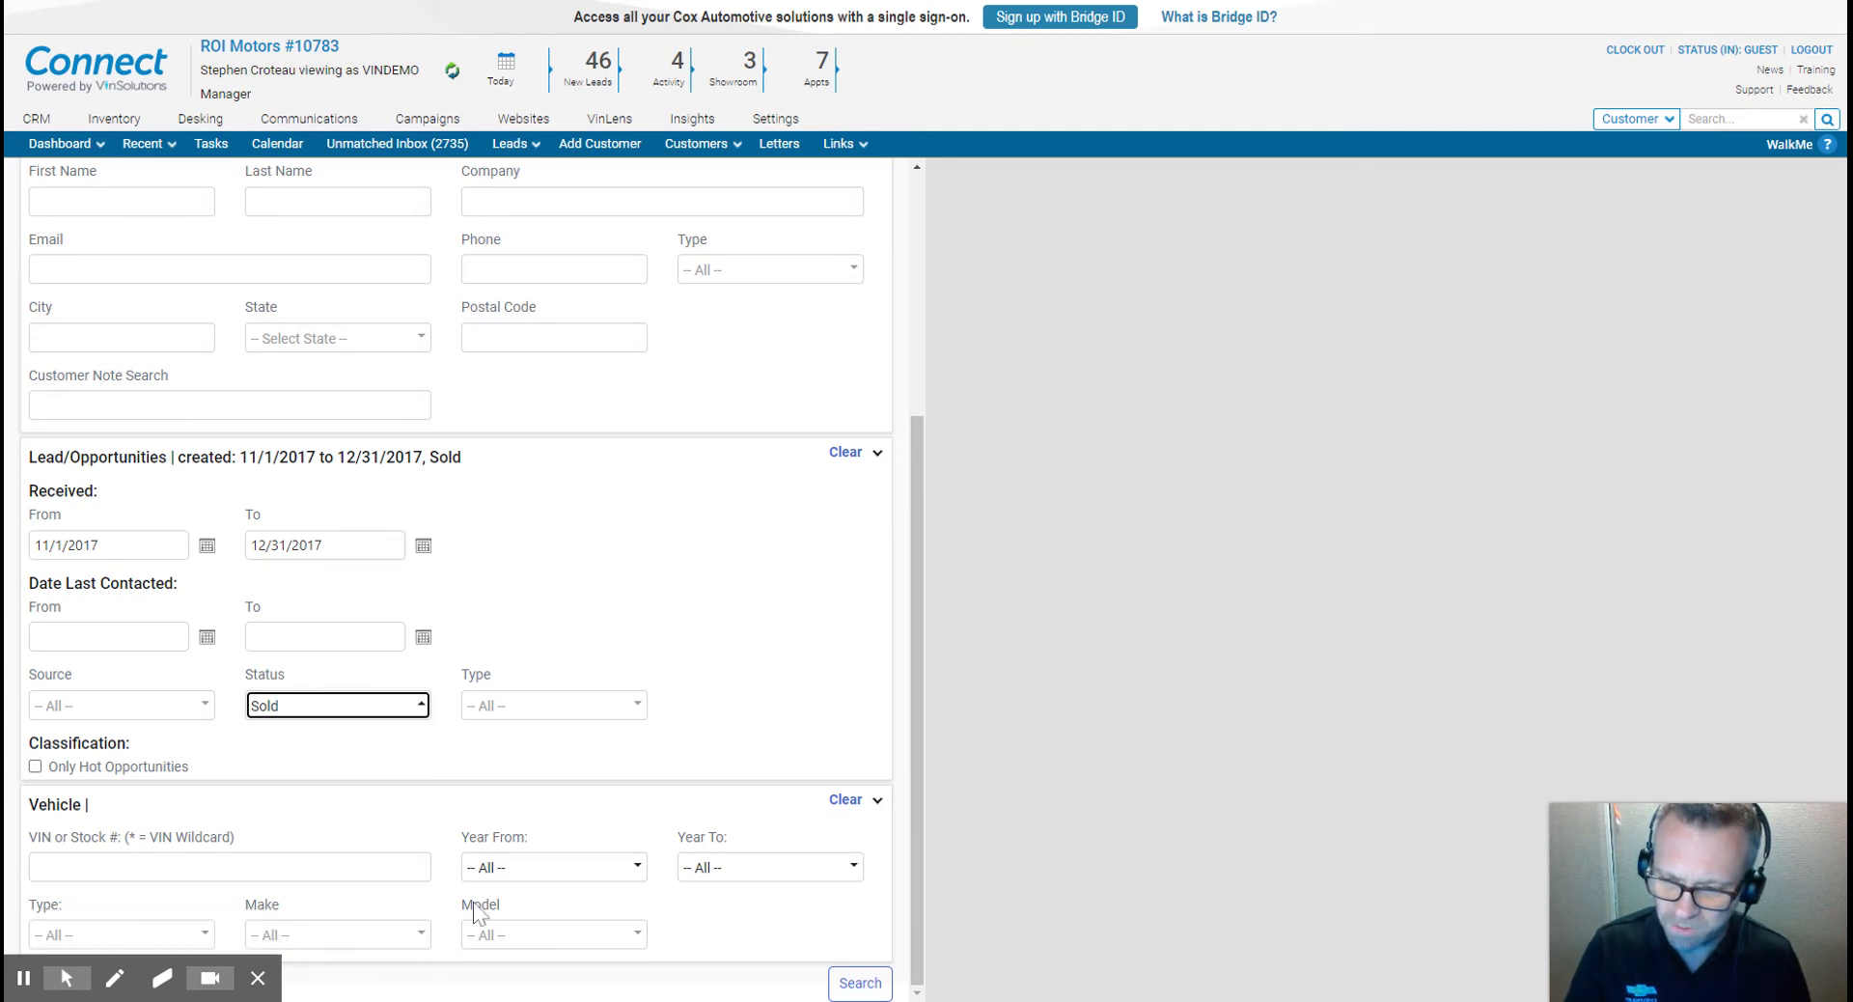
left_click(206, 936)
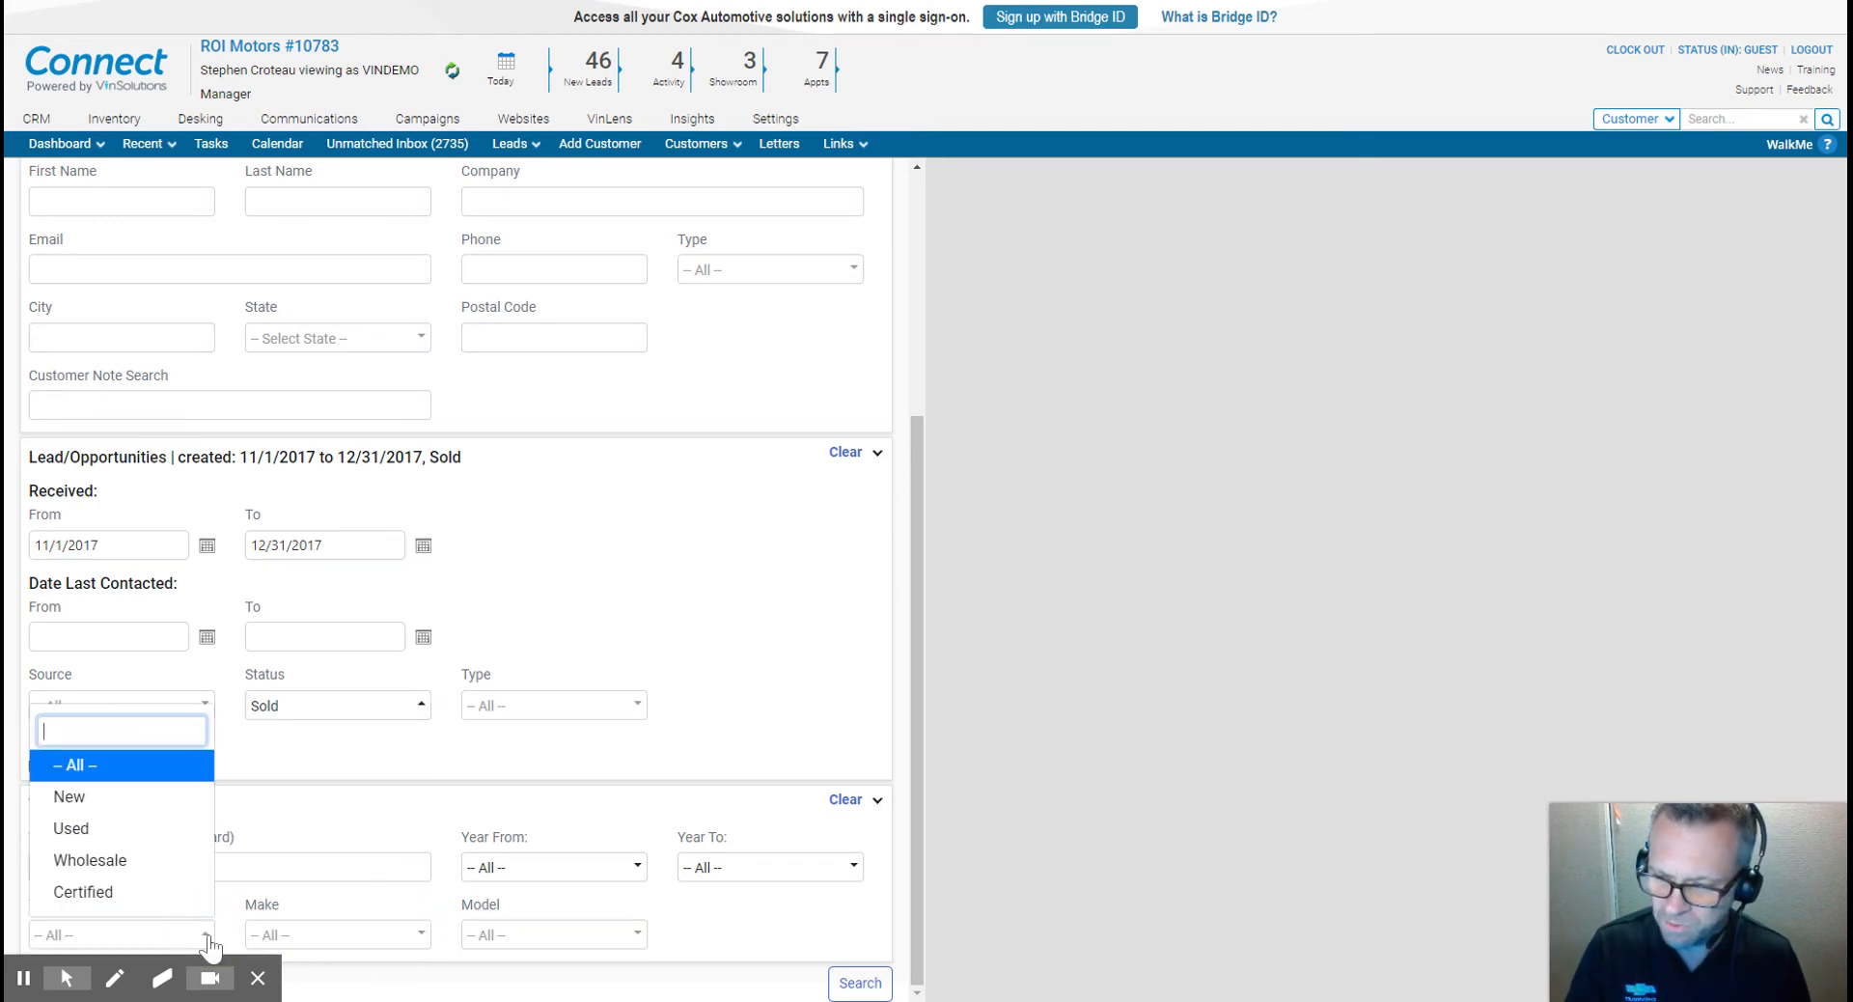
left_click(741, 708)
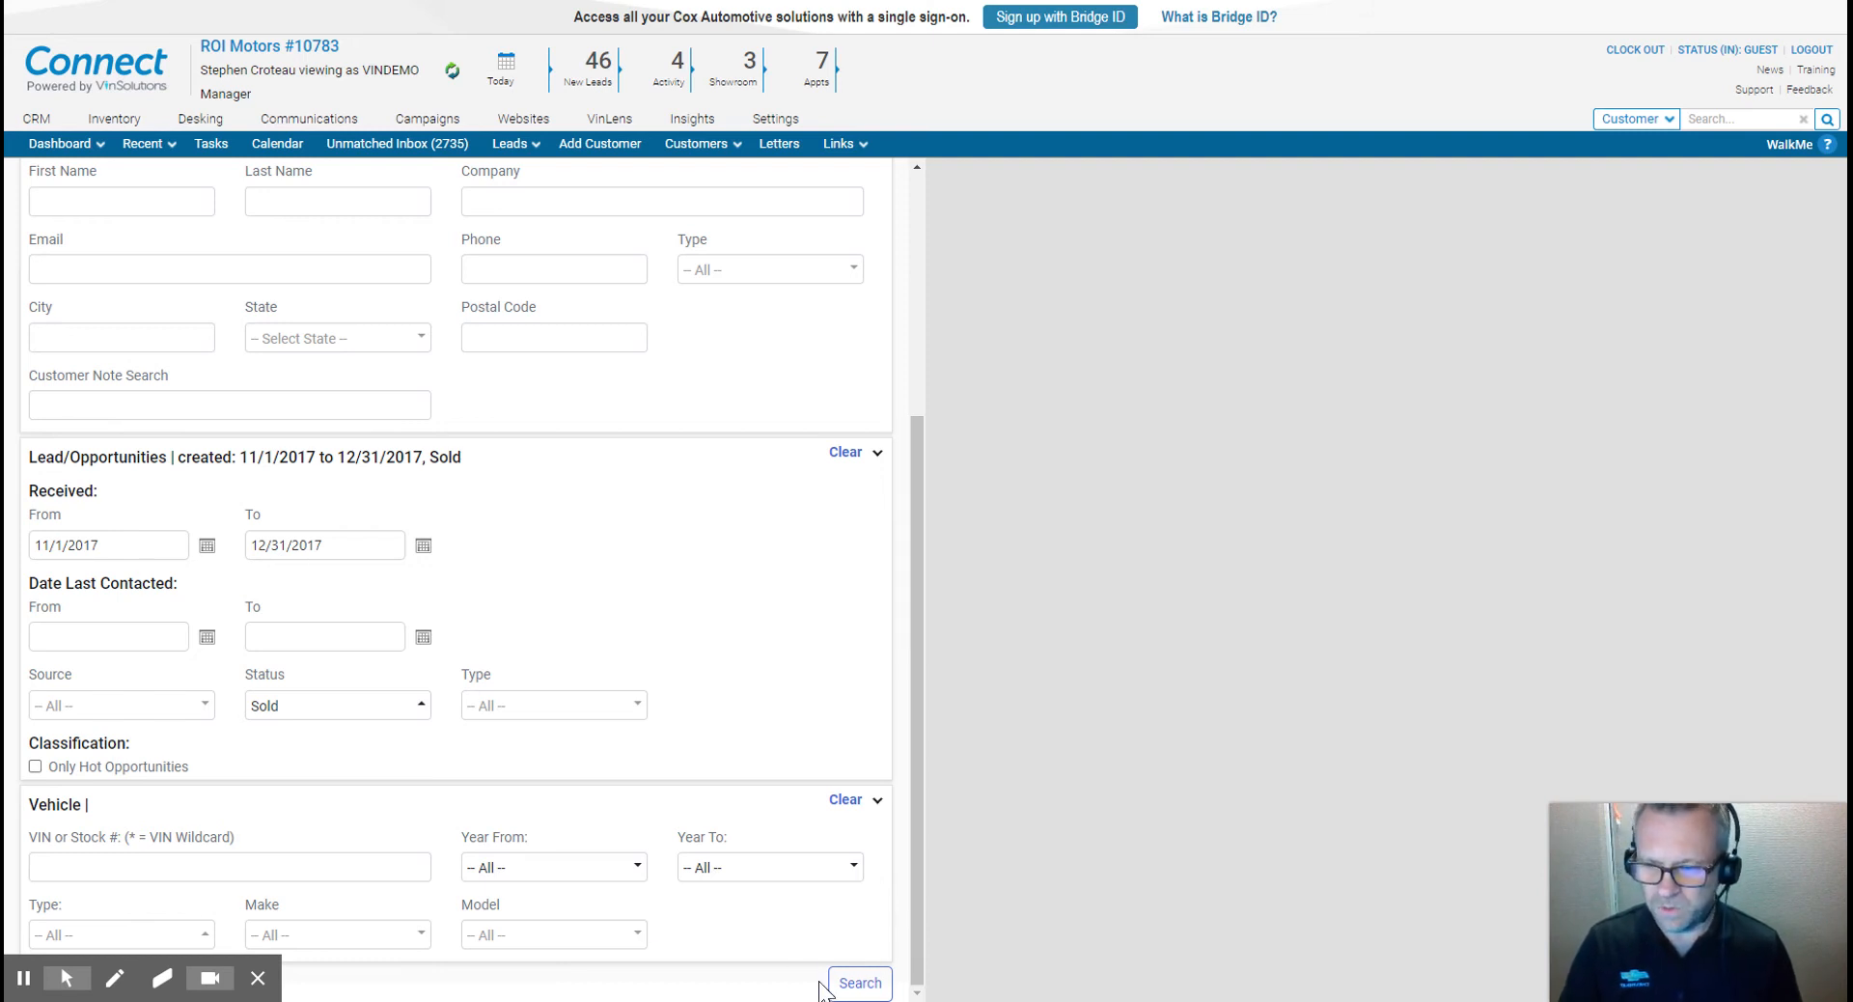
- Run the customer search with these filters
left_click(851, 983)
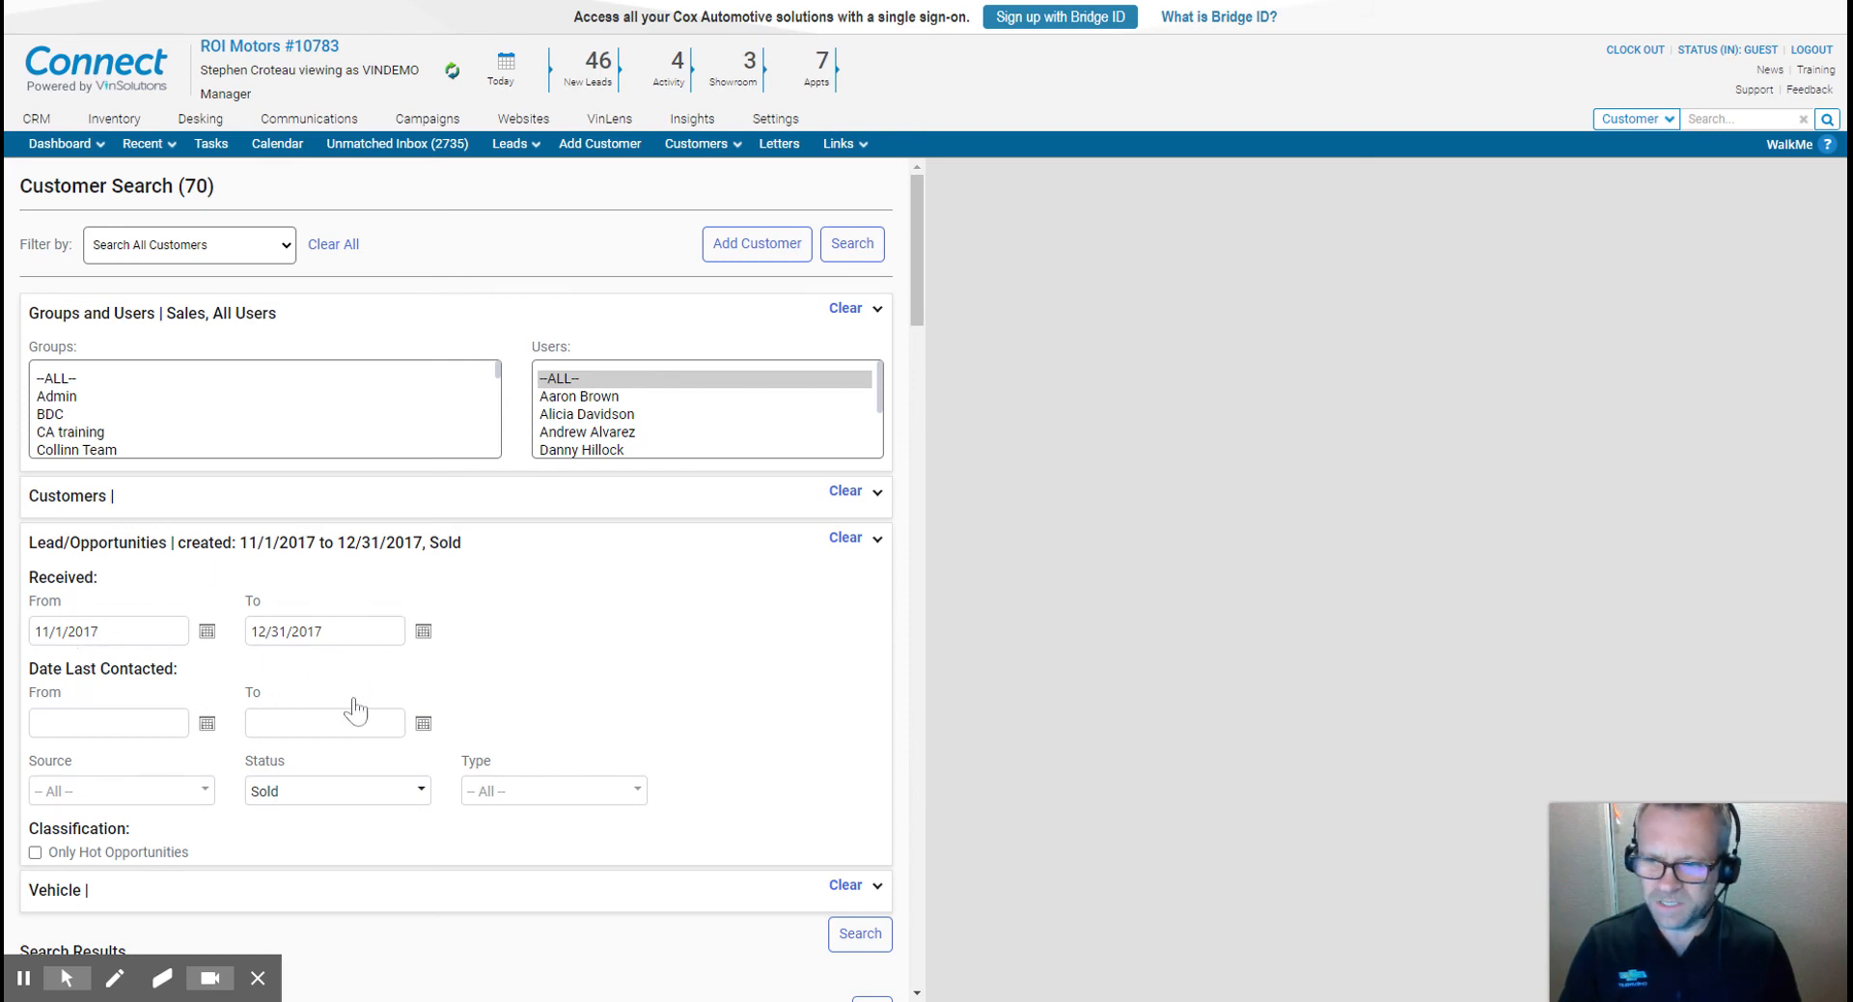
scroll(857, 736, "down", 10)
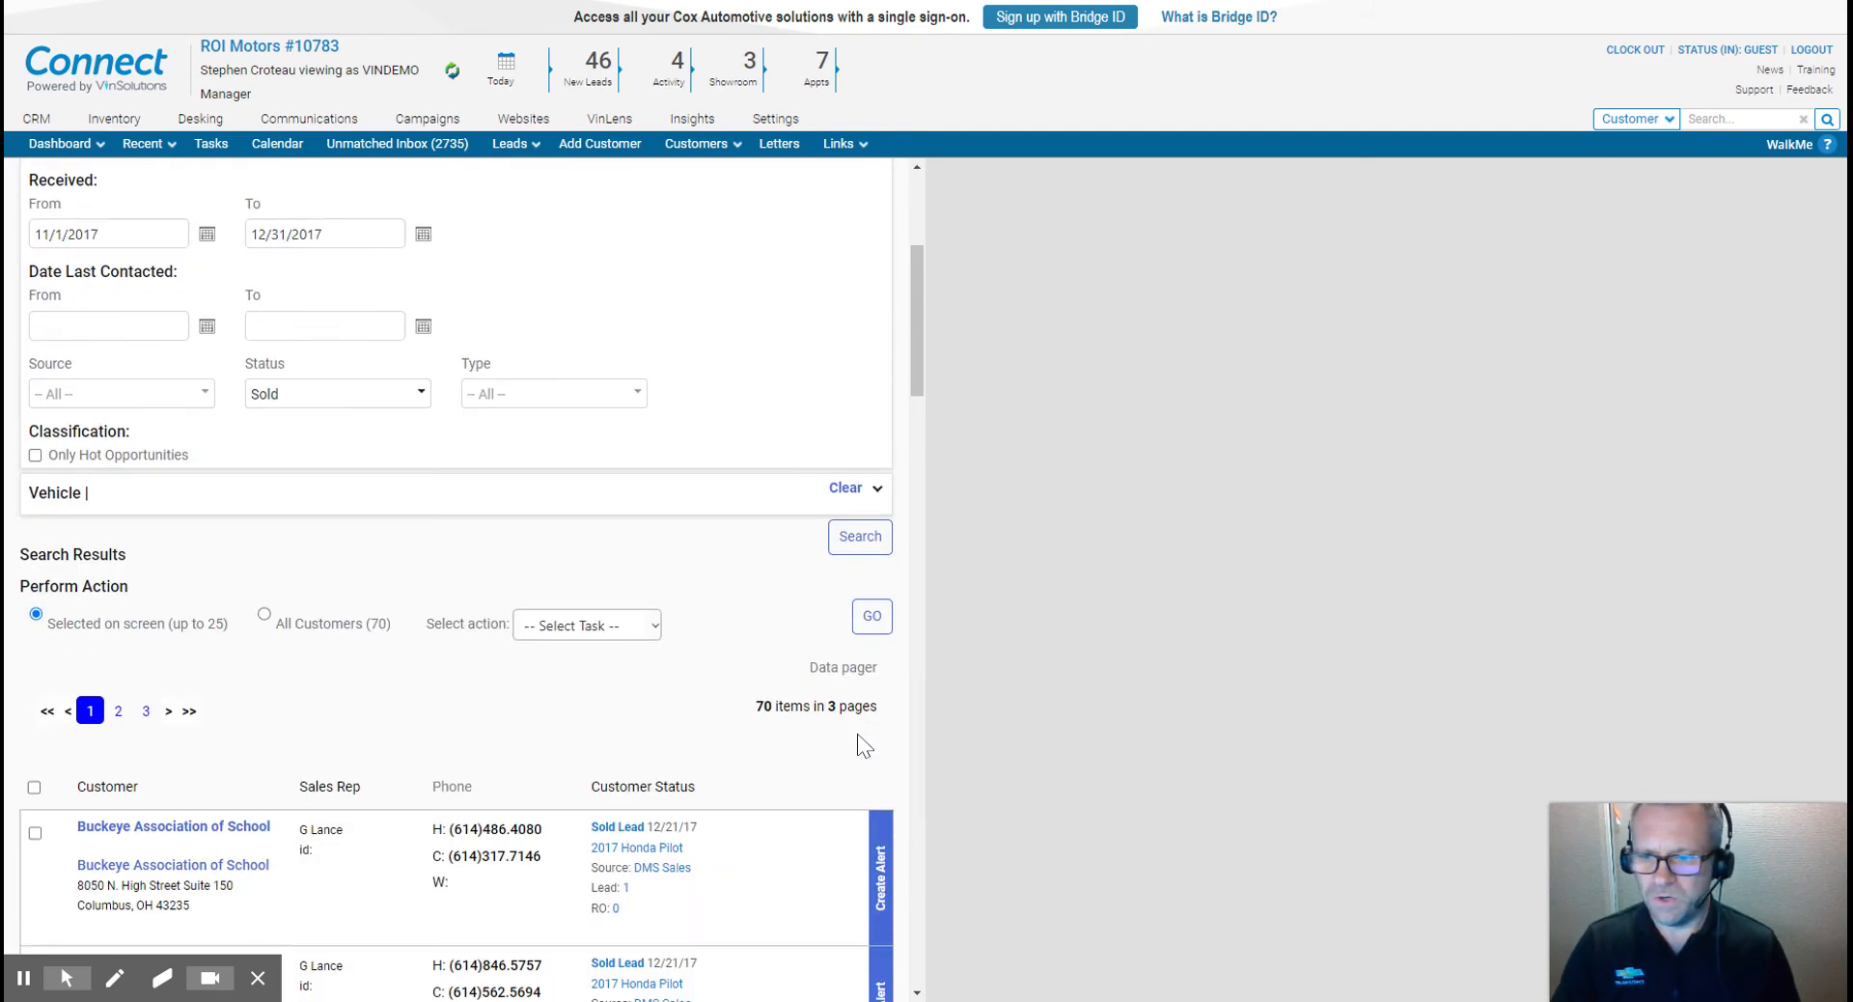
scroll(719, 786, "up", 10)
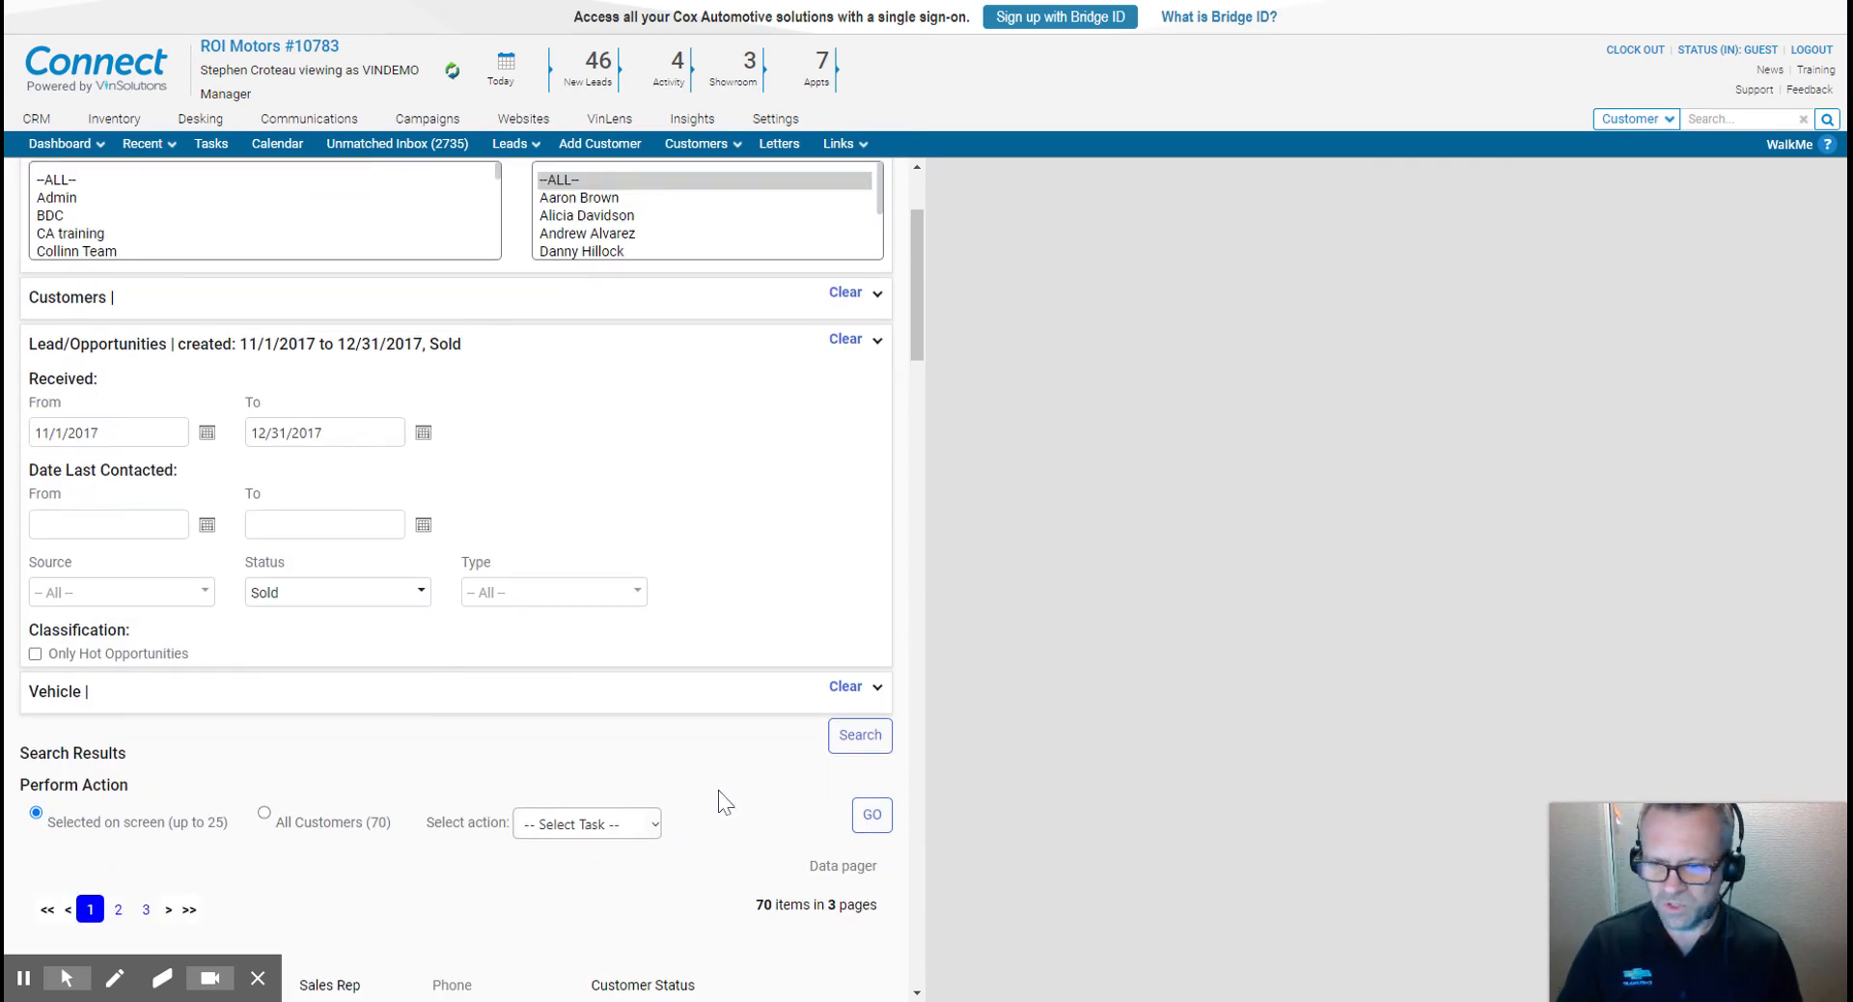
- Apply the Create Phone Task action to the search results
left_click(654, 823)
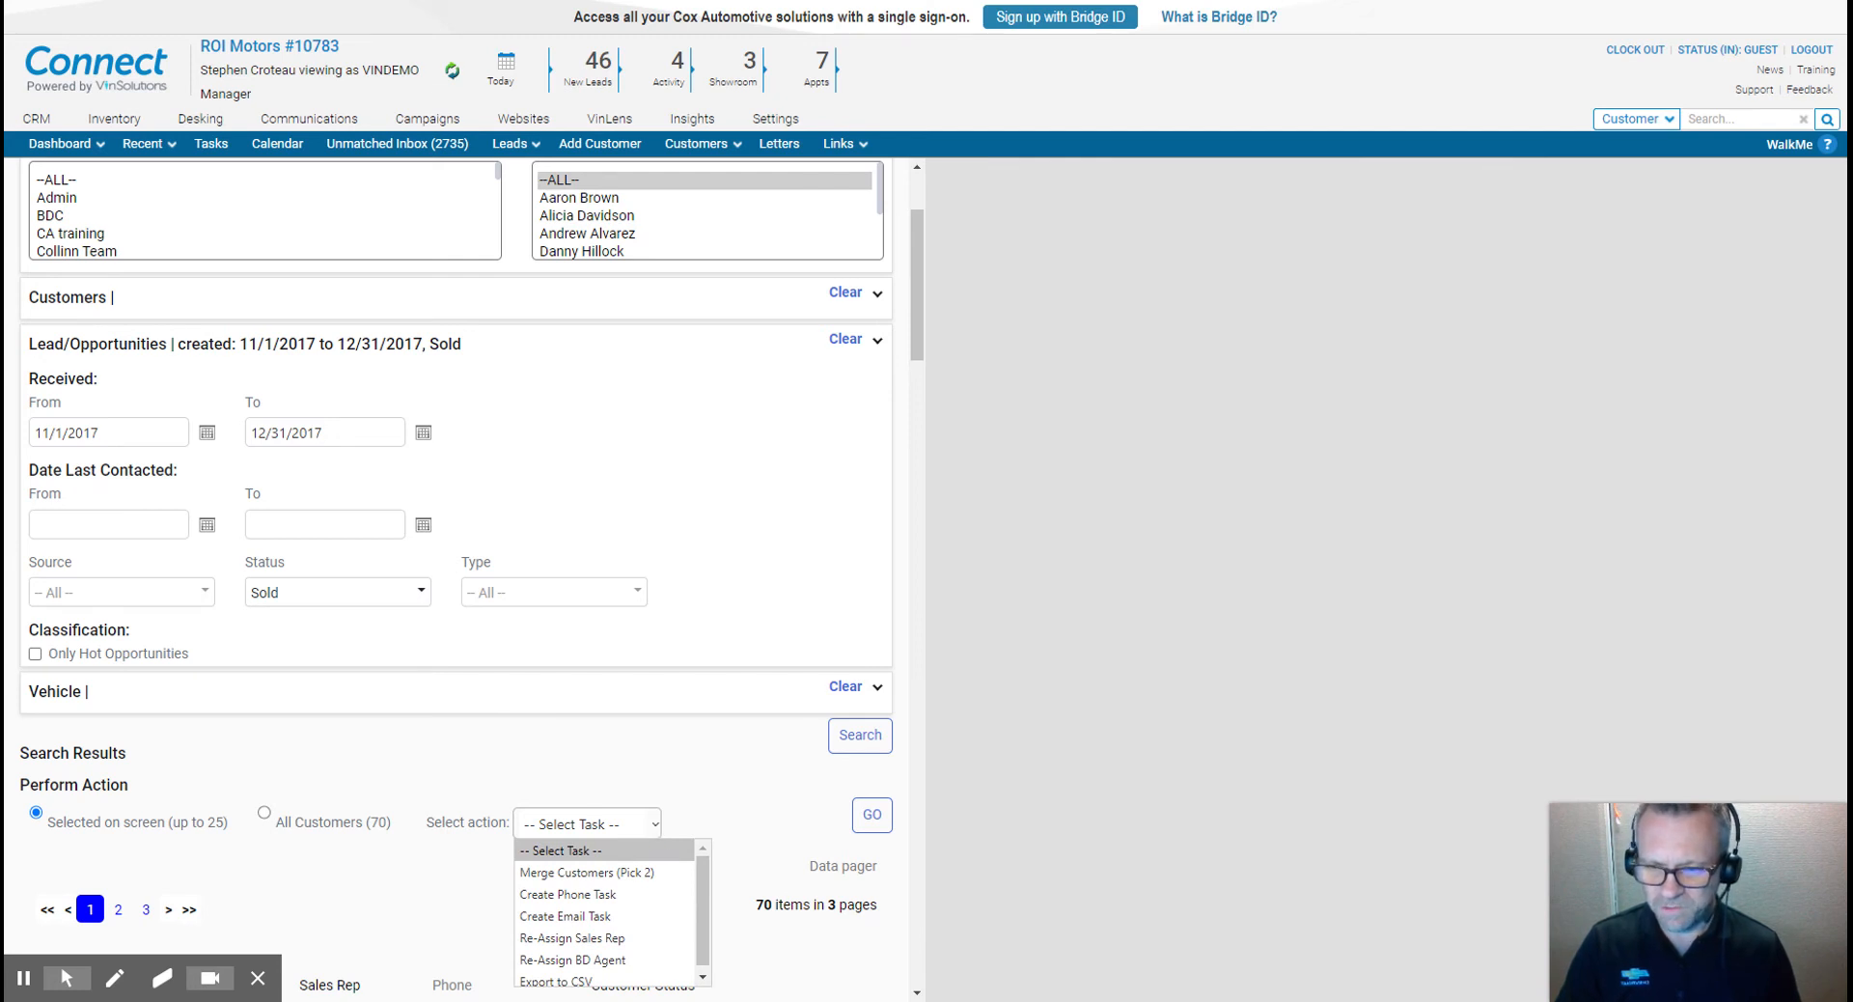
left_click(579, 897)
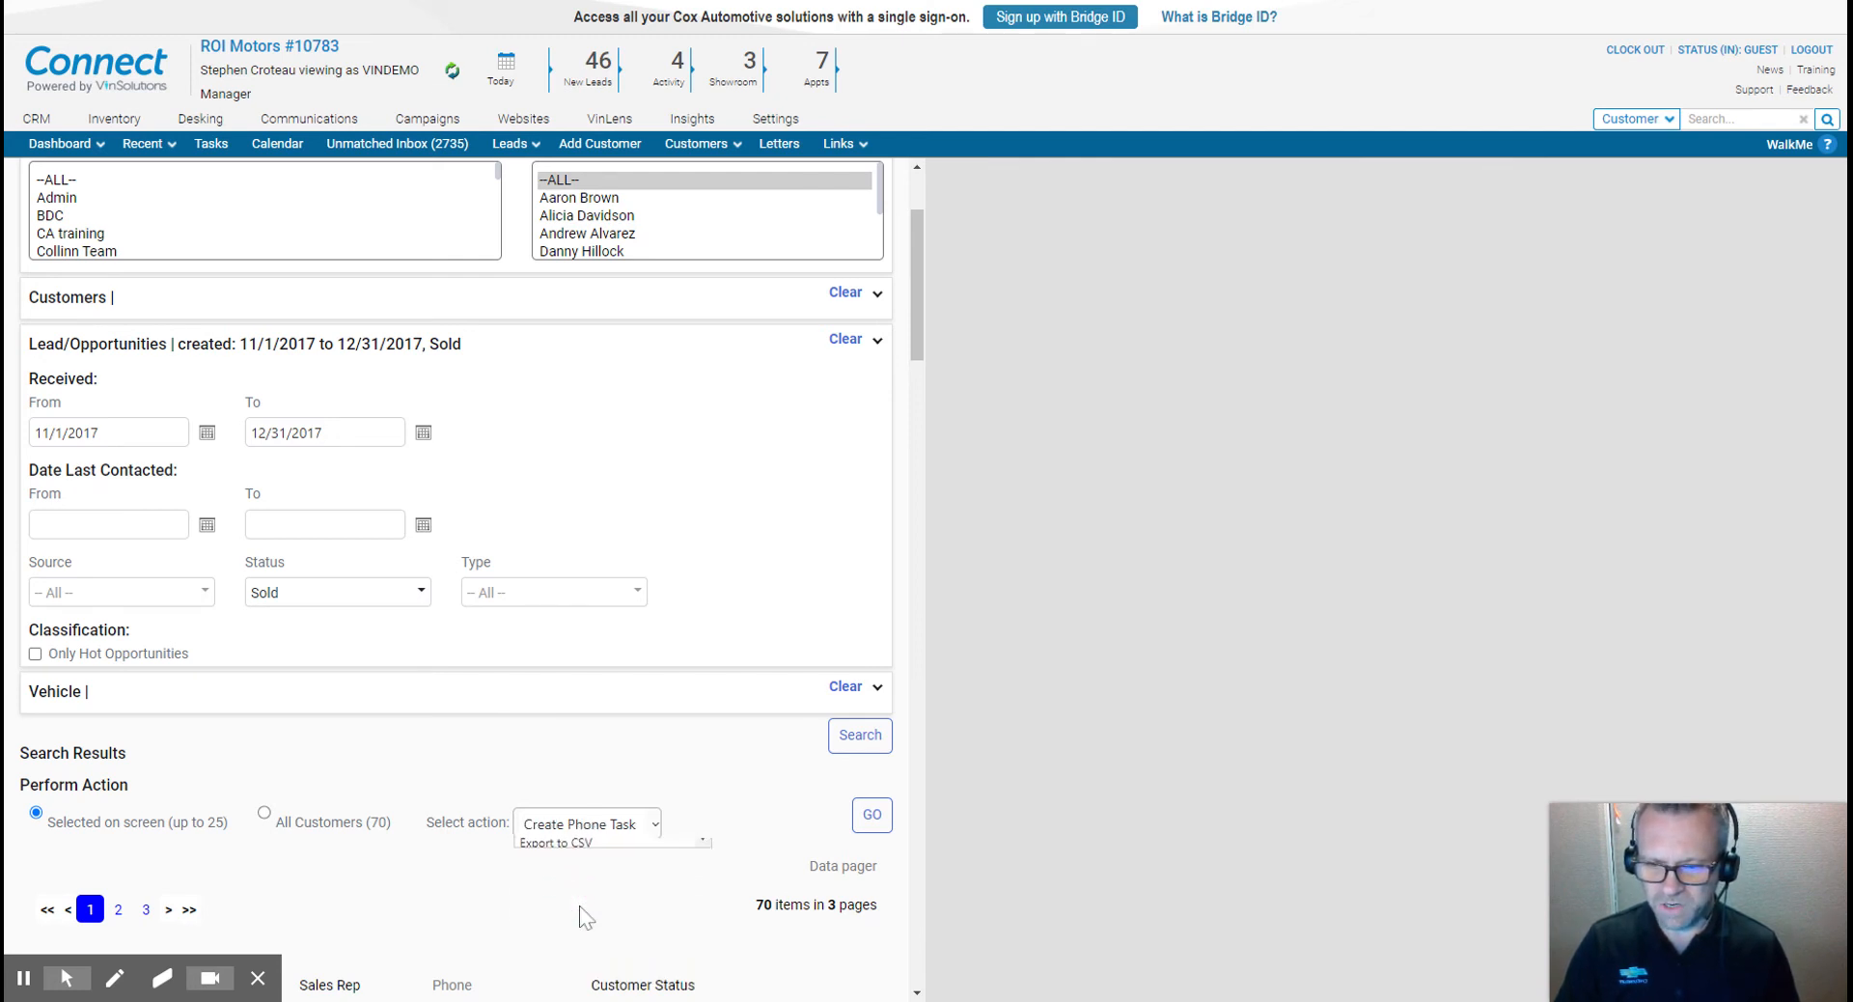
left_click(871, 816)
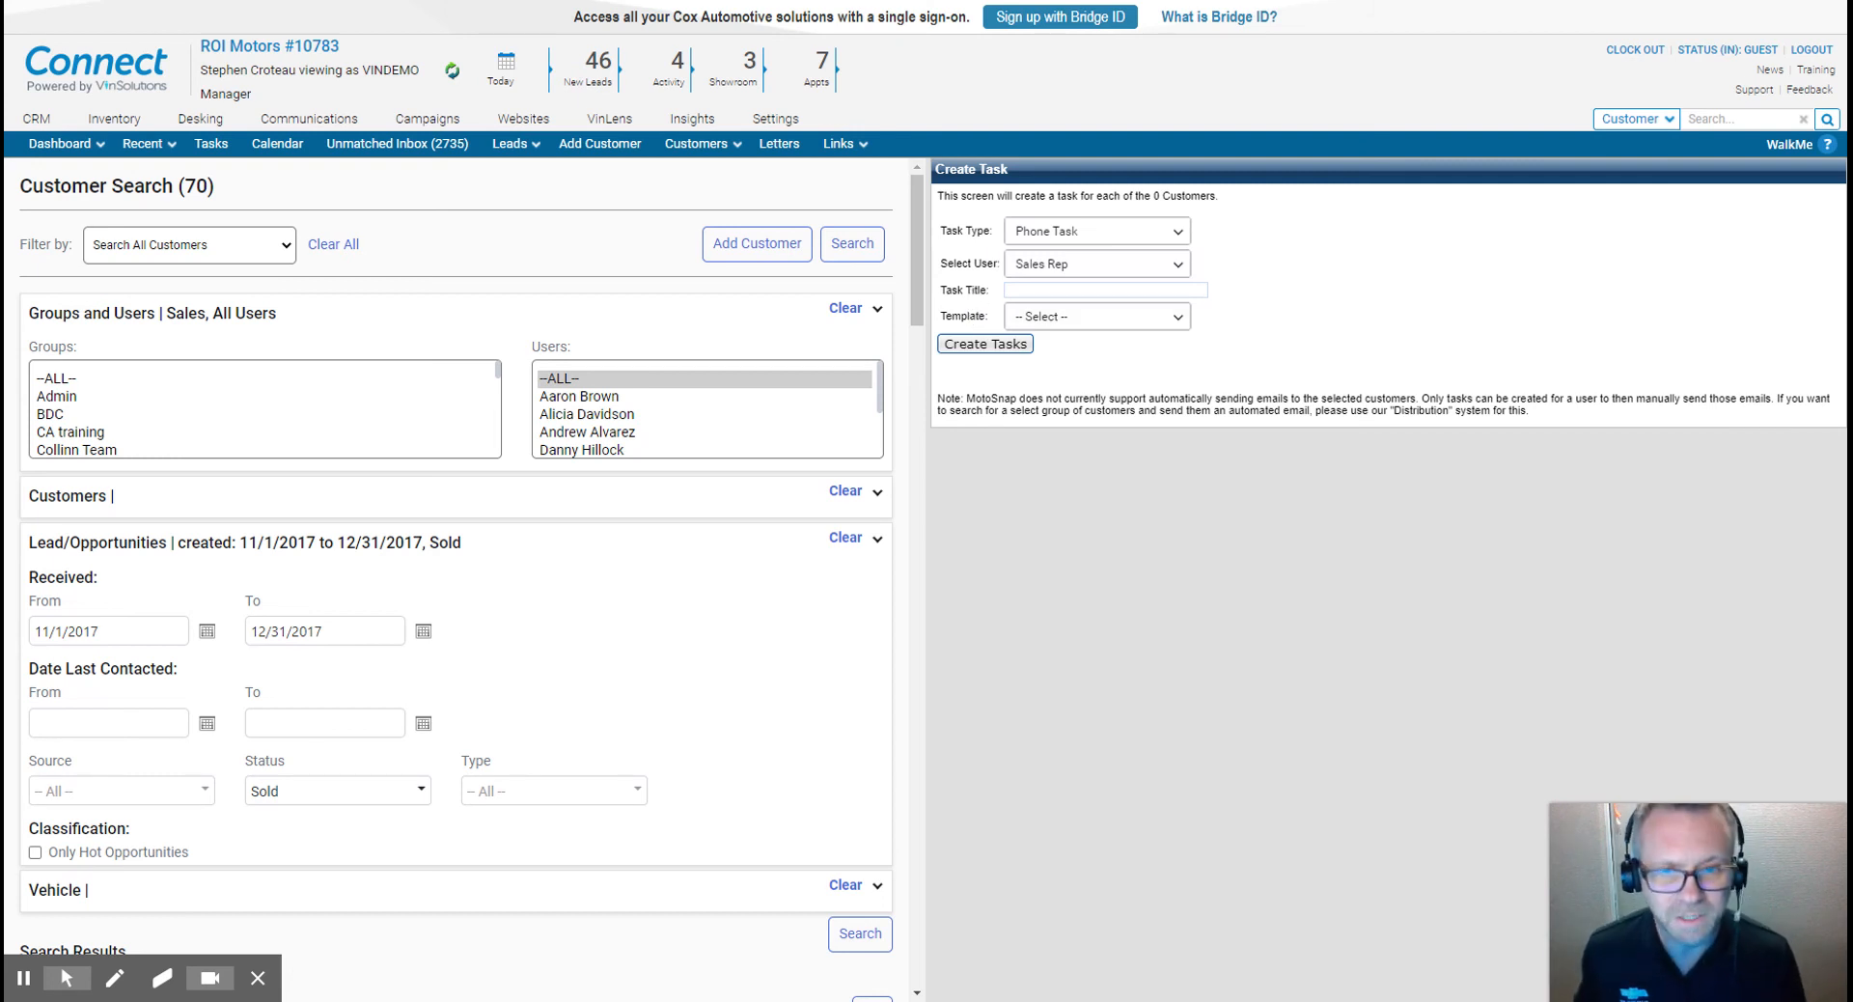
- Choose the Blank Phone Script template for the phone task
left_click(1087, 320)
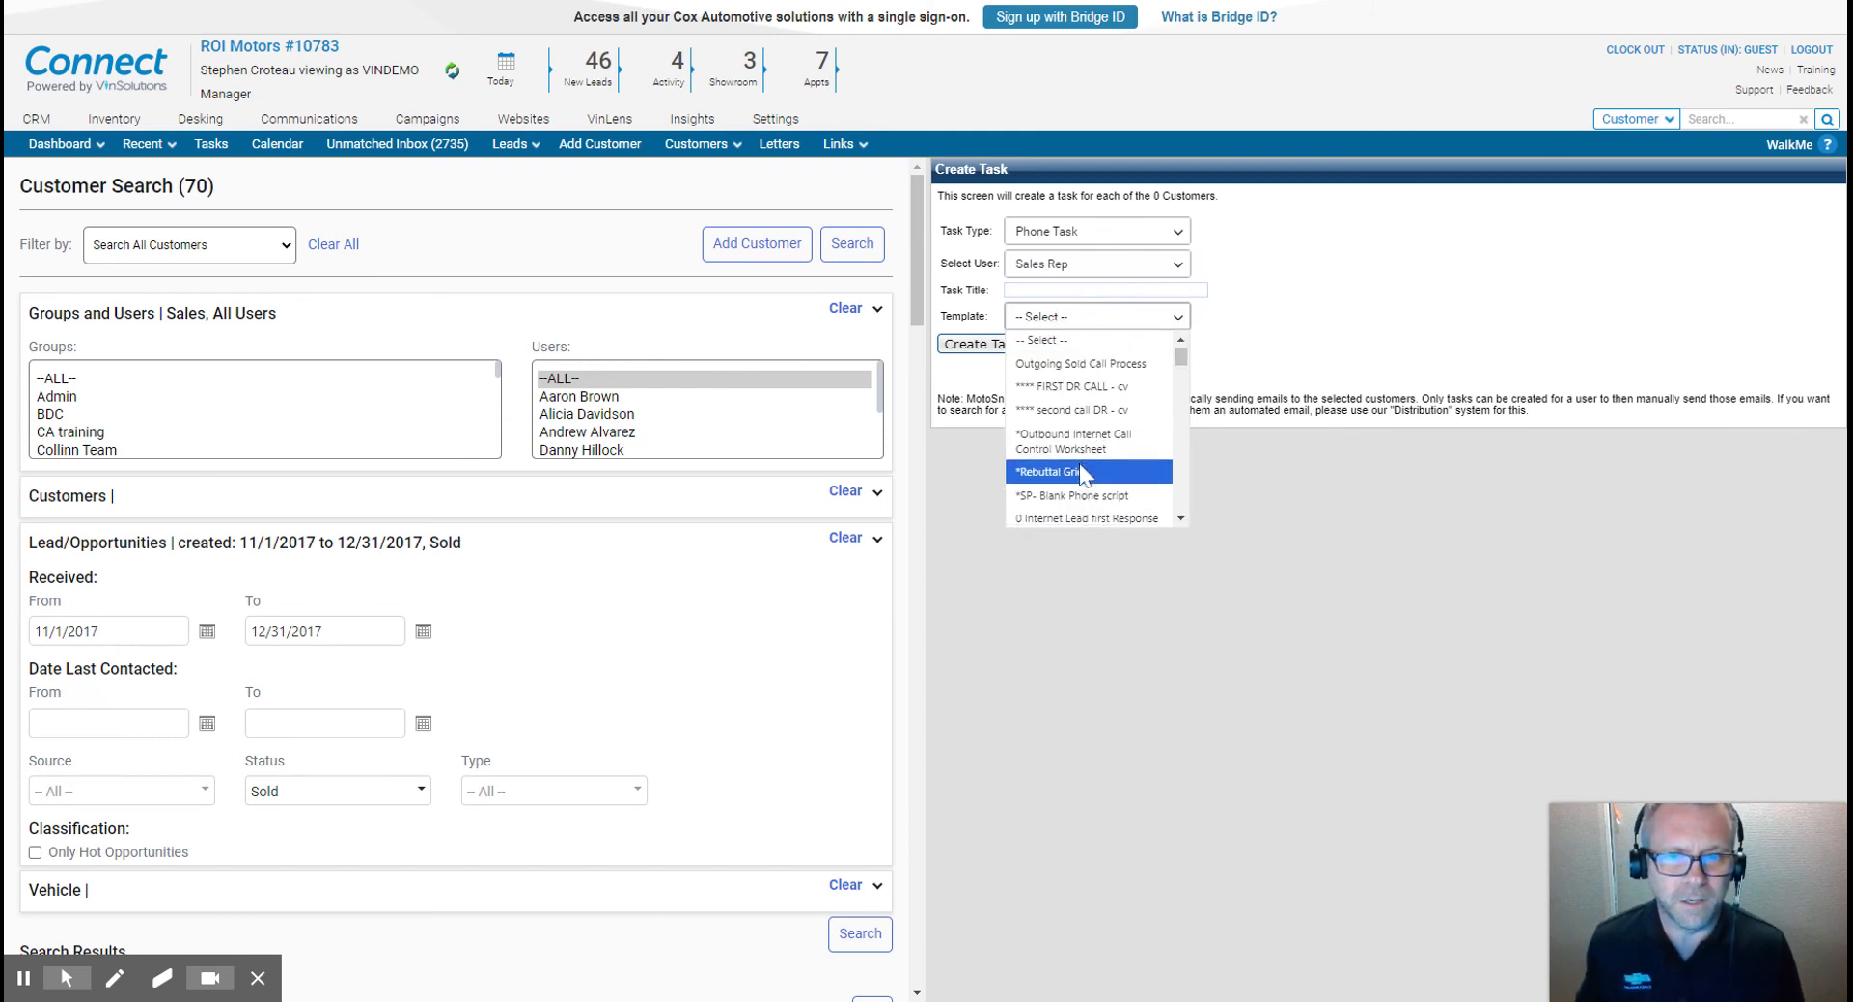
scroll(1081, 469, "down", 2)
scroll(1081, 471, "down", 3)
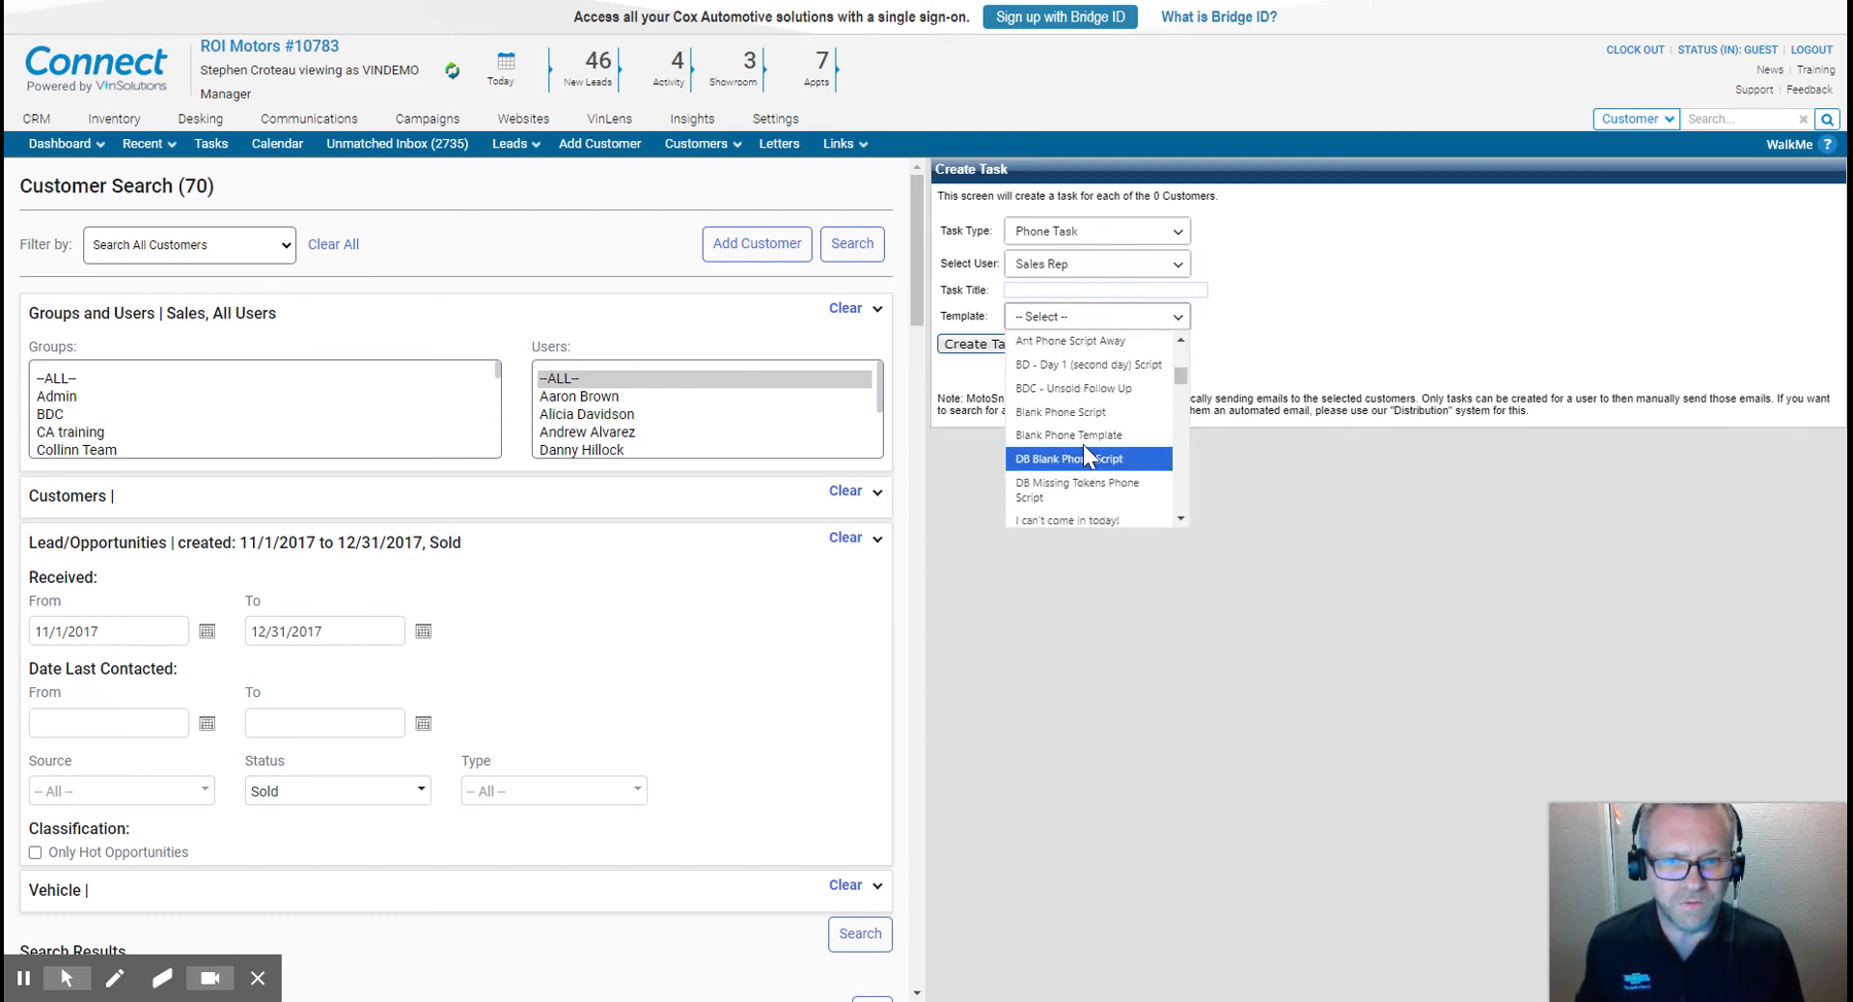
left_click(1097, 421)
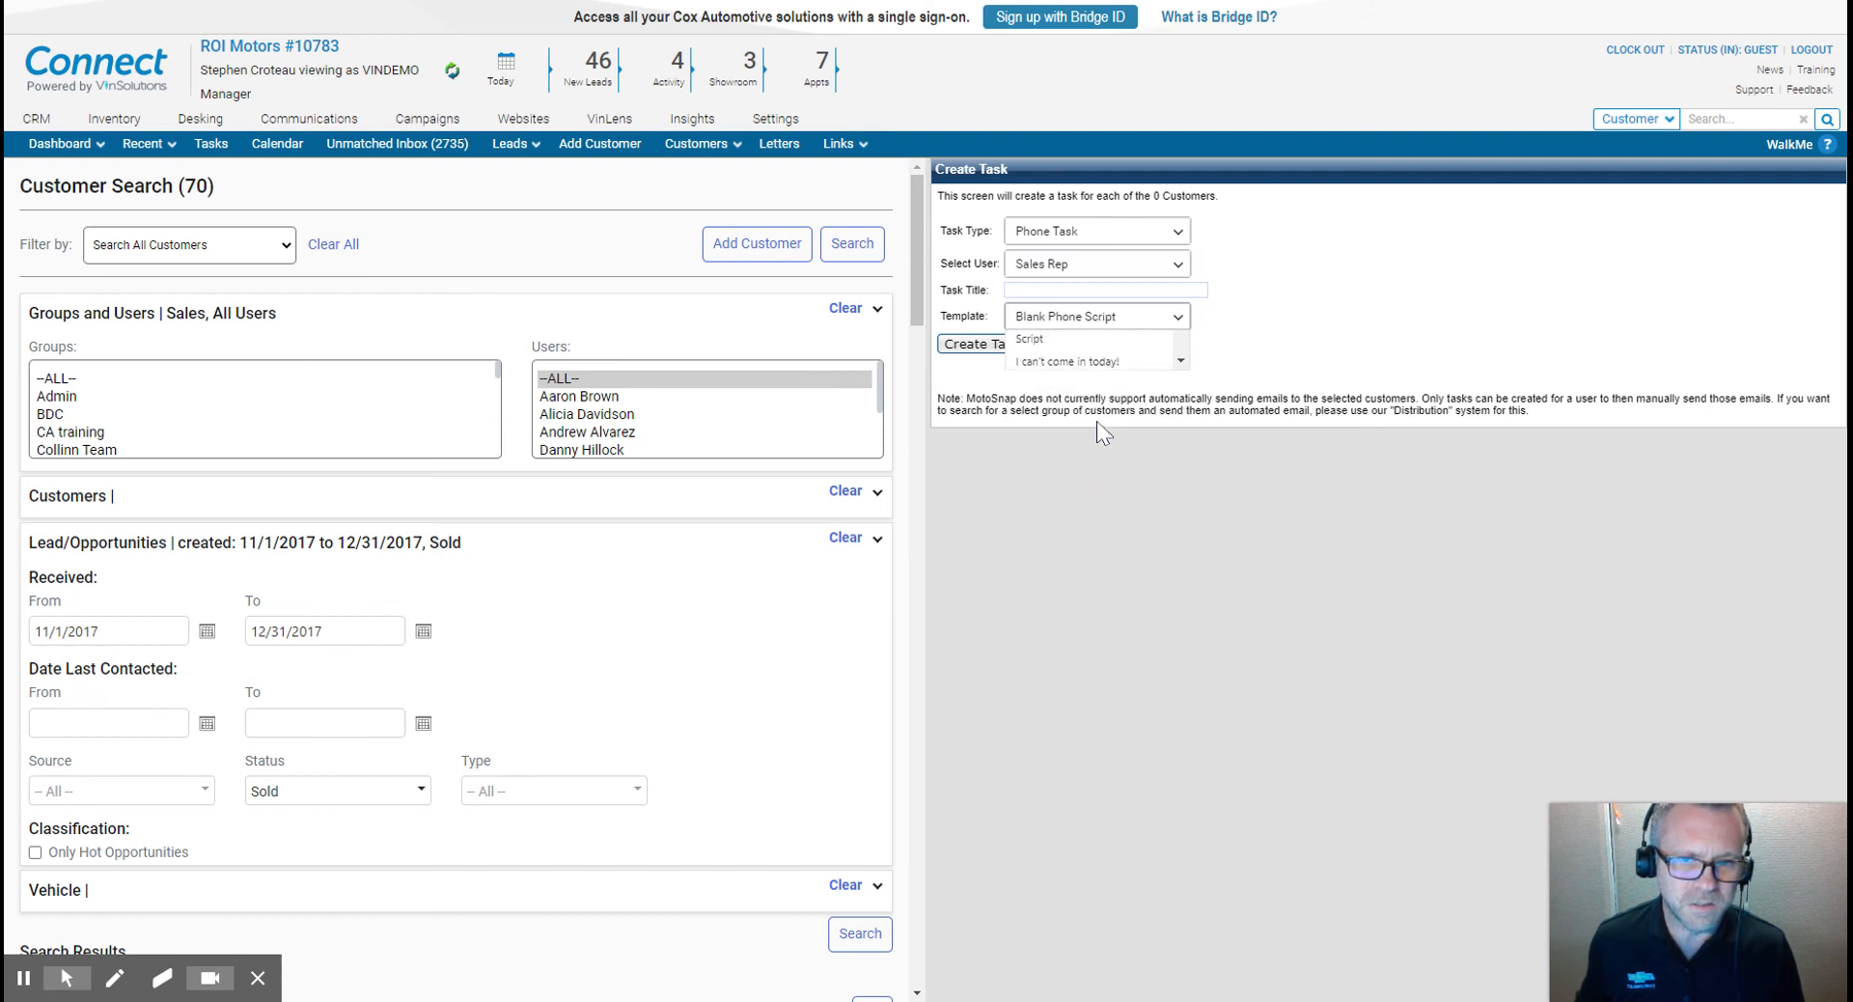
- Enter the task title 3-yr old sold
left_click(1079, 288)
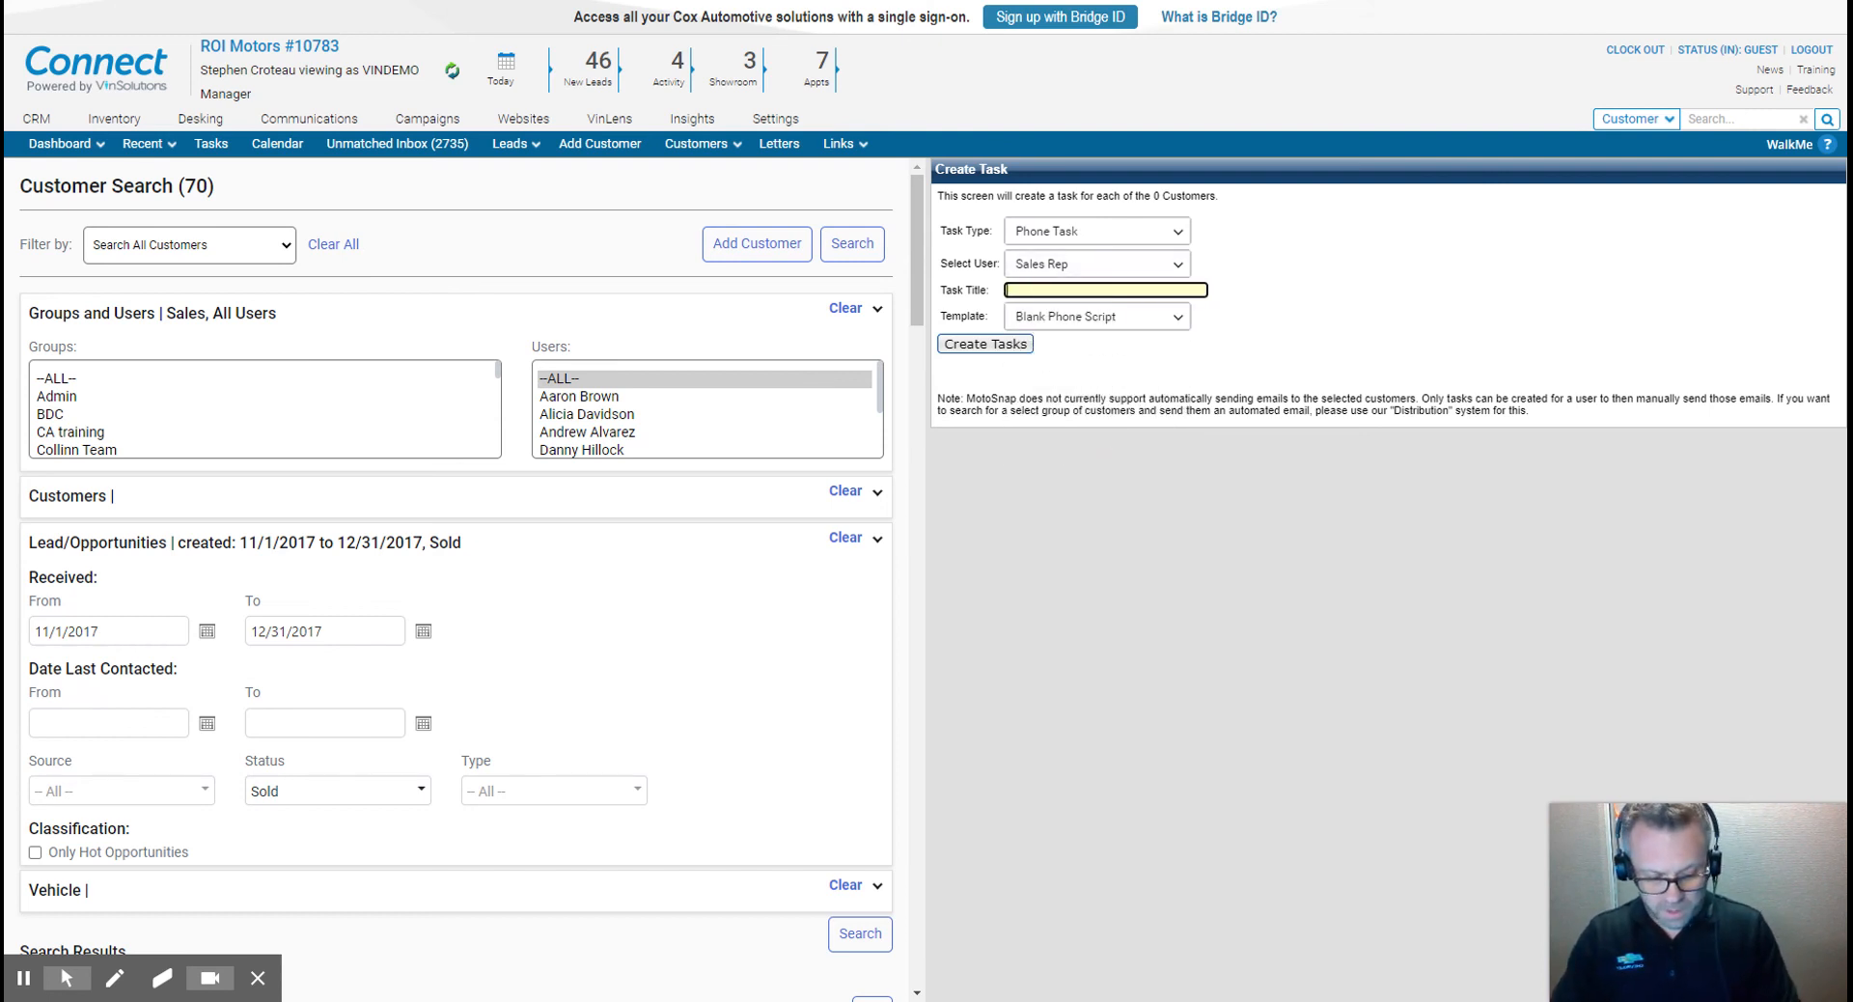
type("3-yr ol")
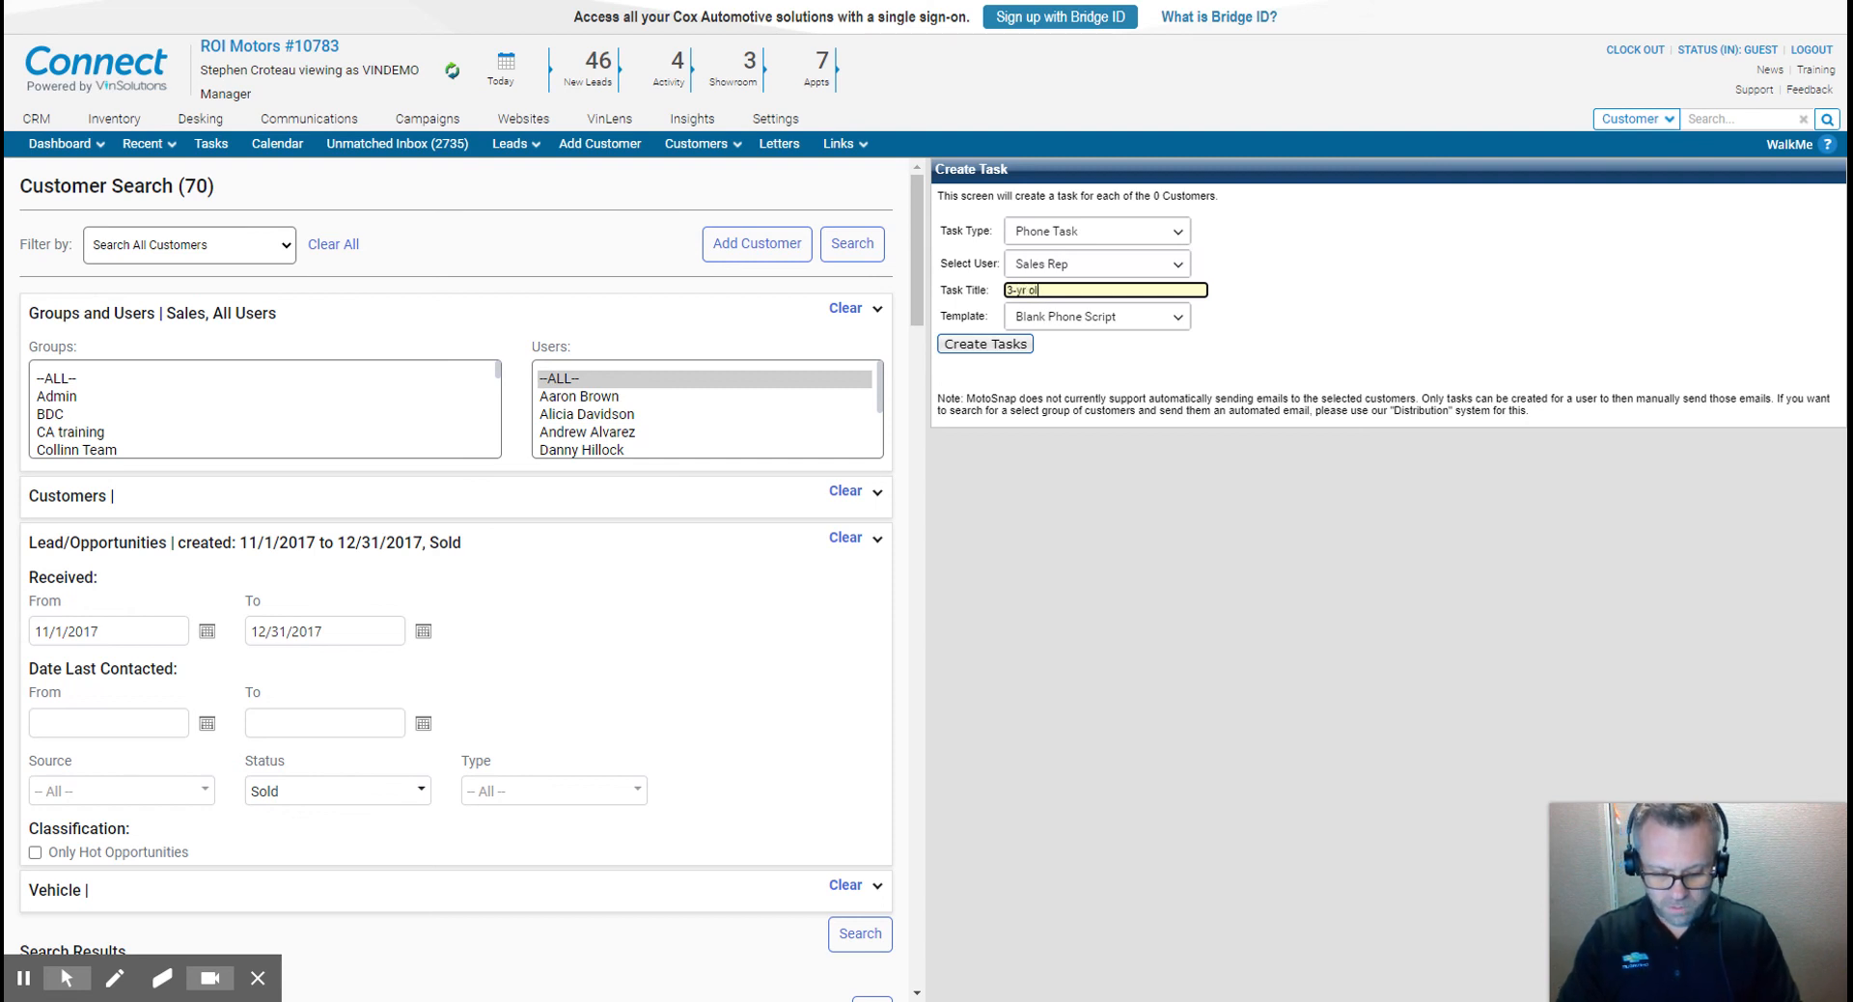
type("d so")
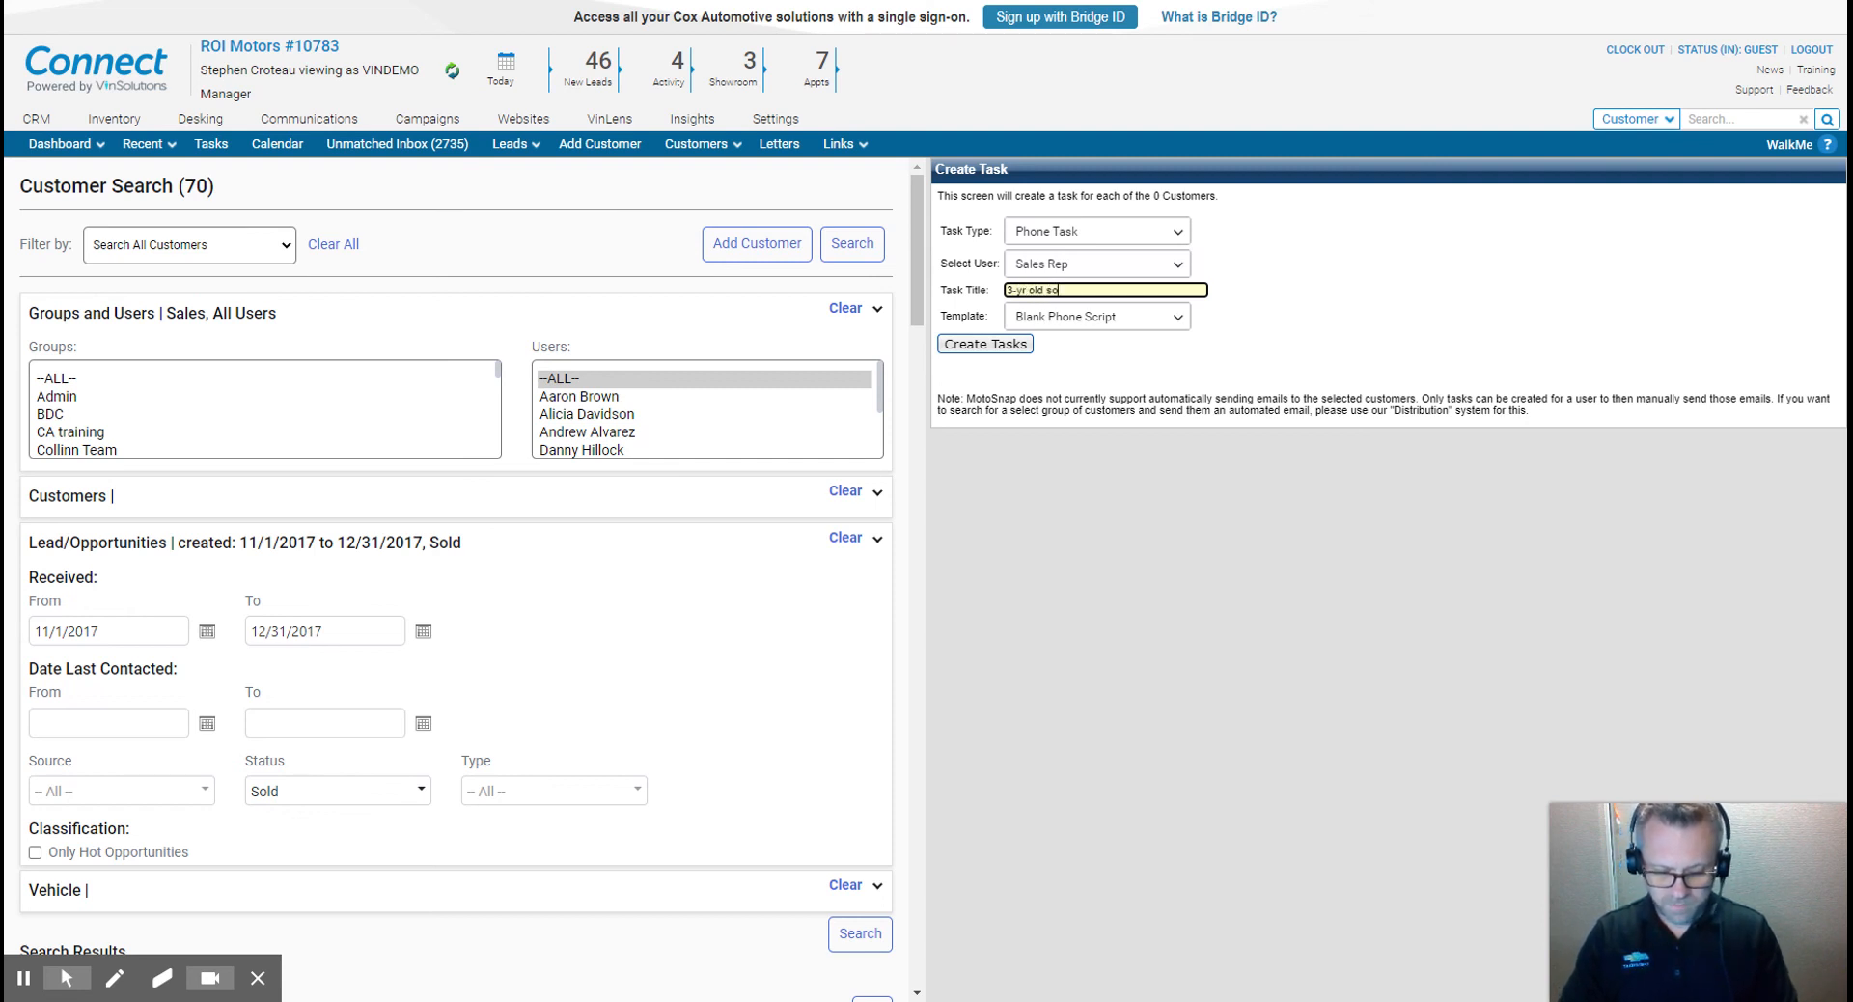
type("ld")
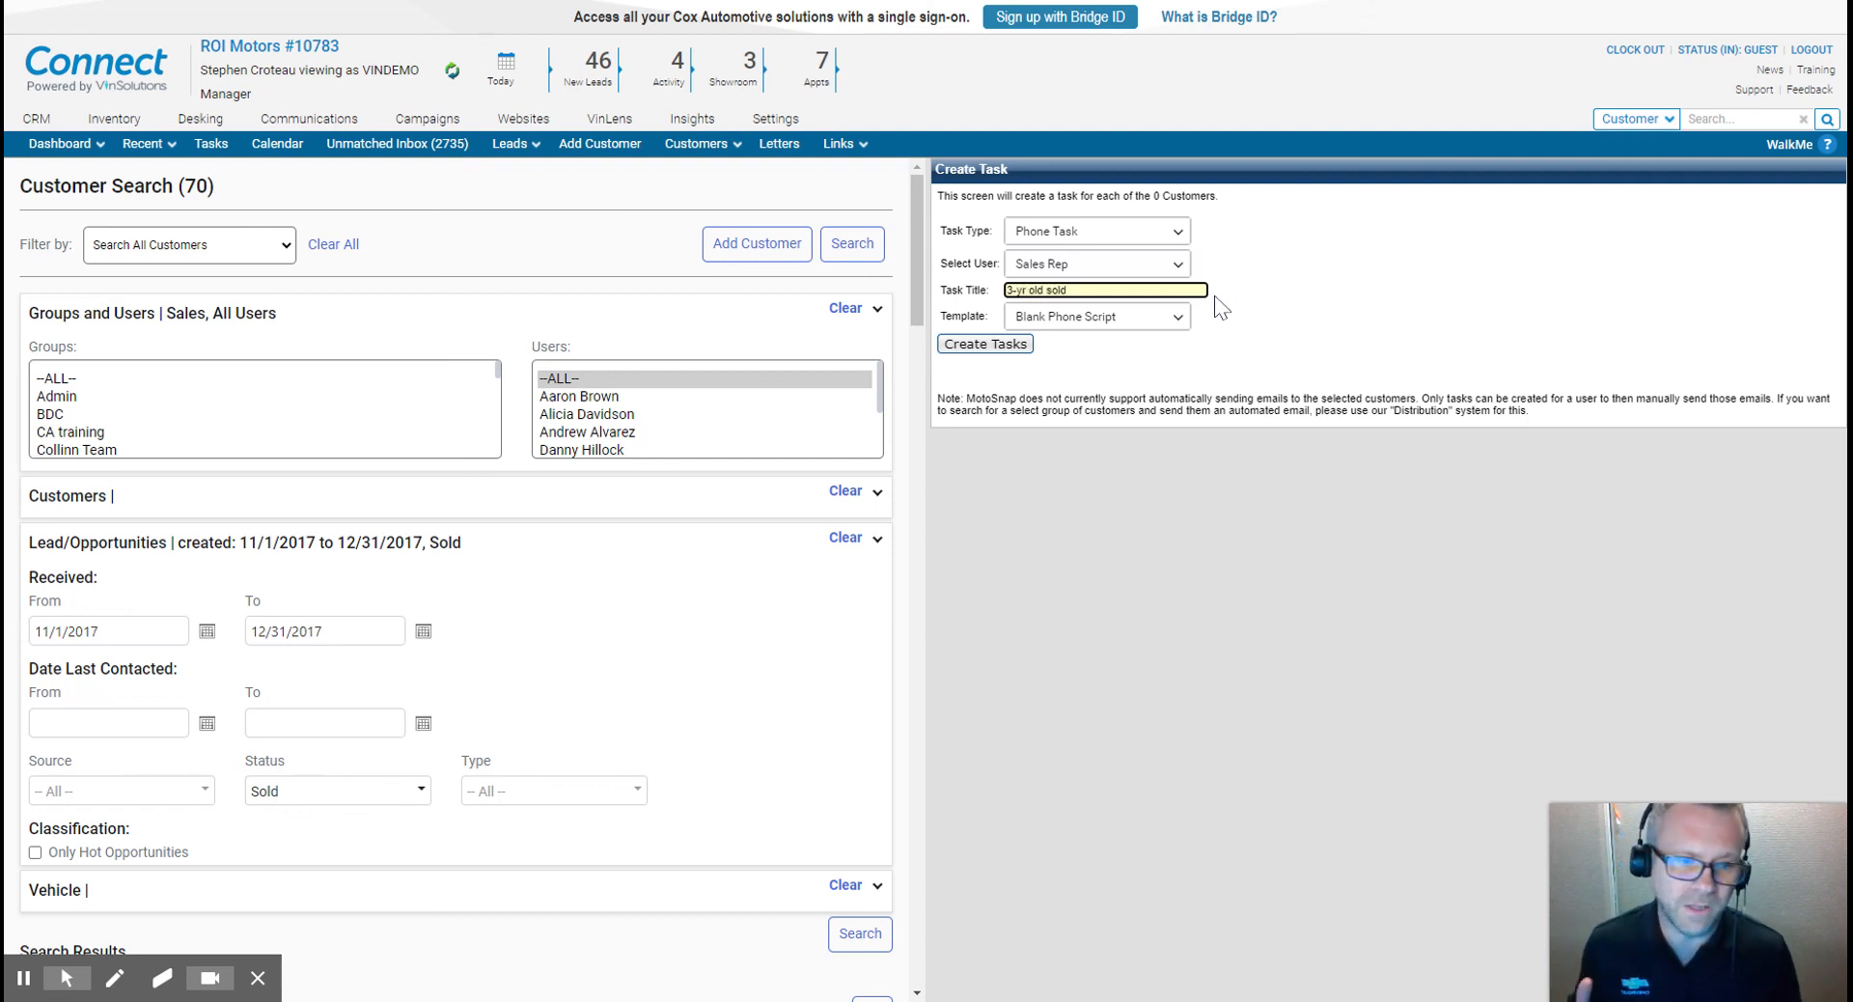